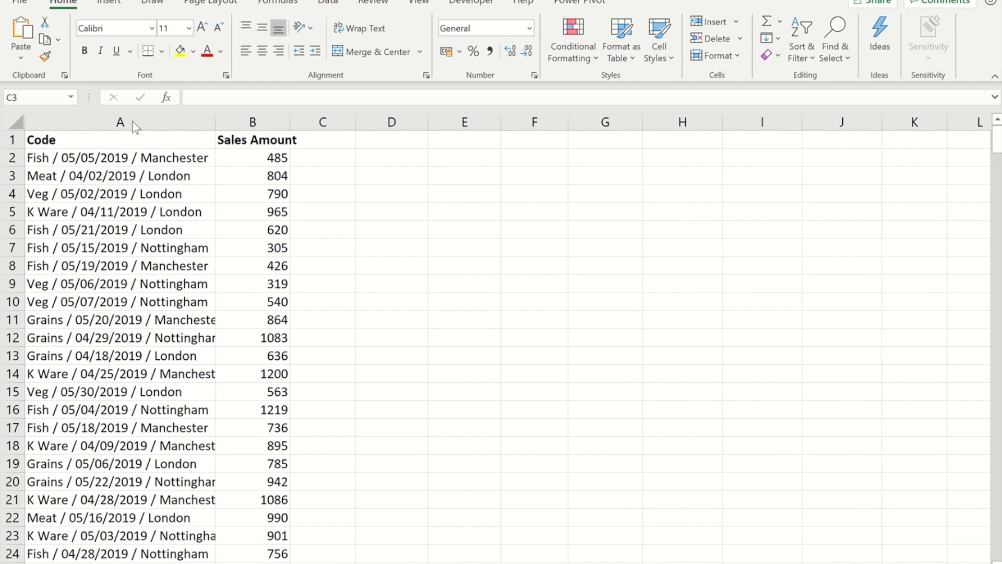
Try splitting the Code column with Text to Columns and a custom delimiter, then cancel
click(112, 119)
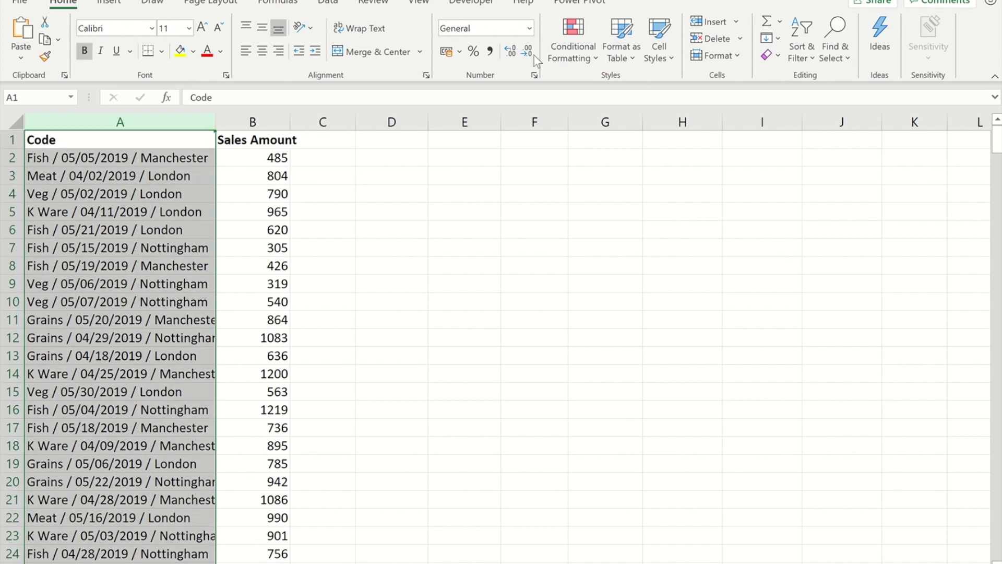
click(333, 3)
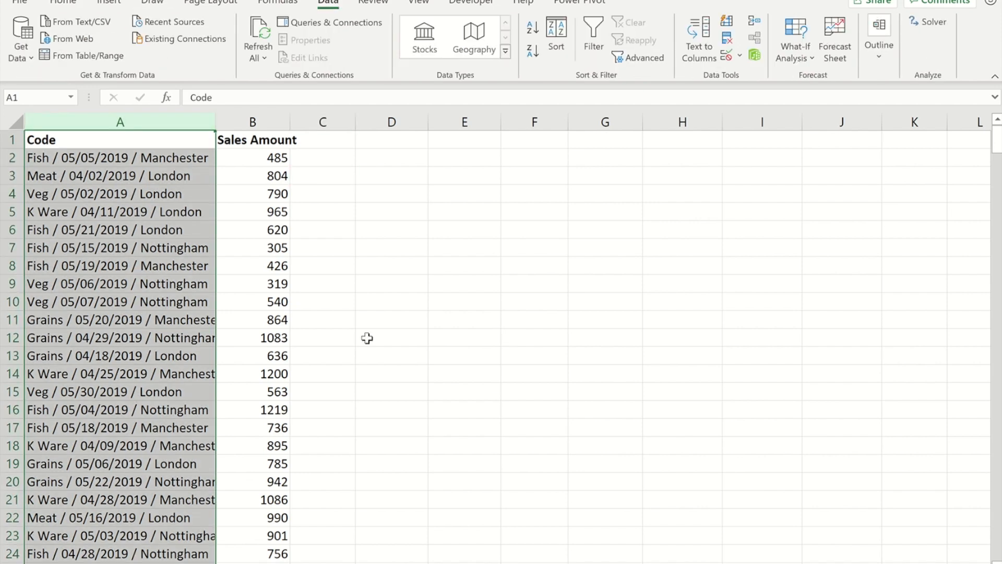
click(703, 37)
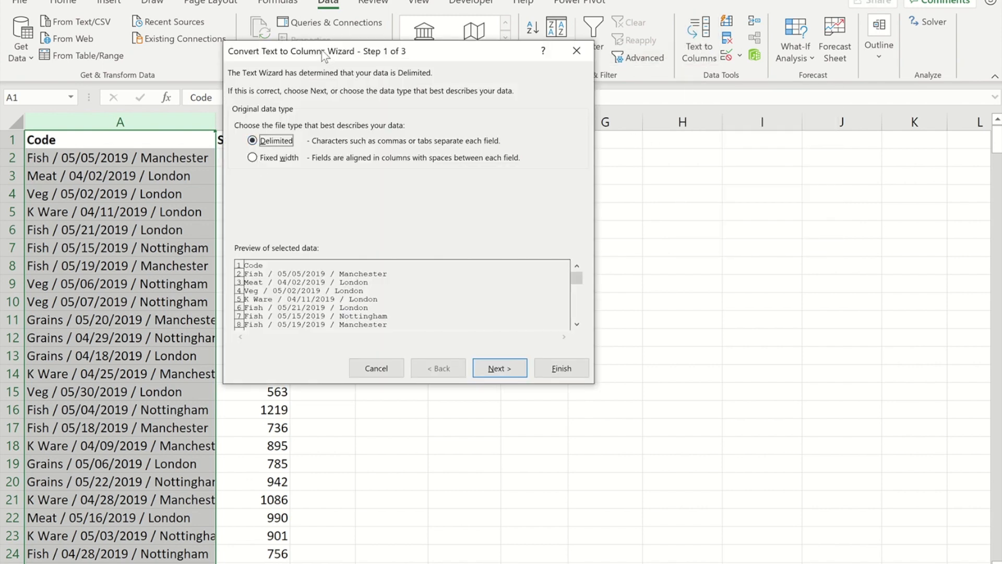
drag(319, 52, 438, 103)
click(618, 418)
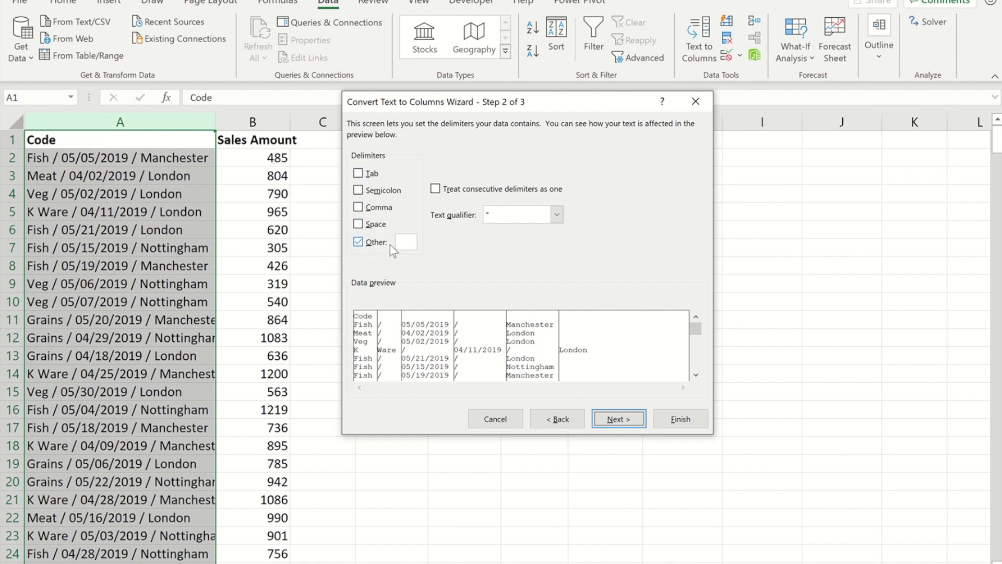
click(405, 241)
click(501, 418)
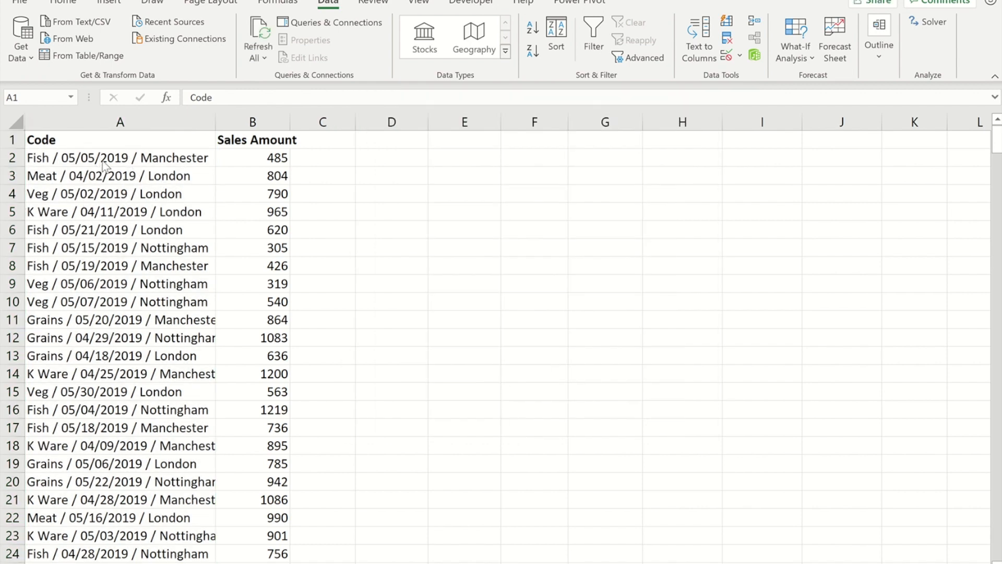
Load the range $A$1:$B$366, with headers, into Power Query as Table2
key(ctrl+space)
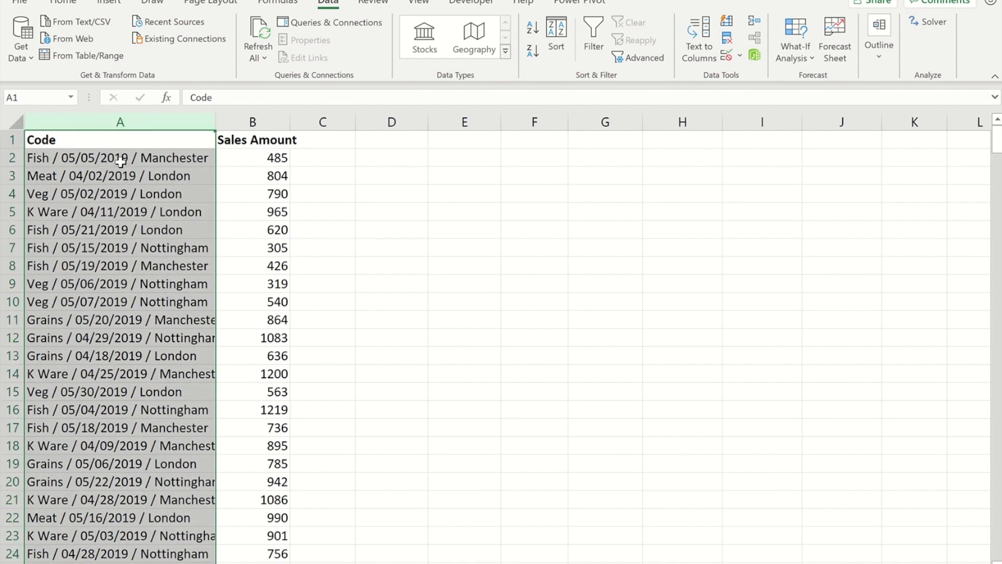
click(101, 157)
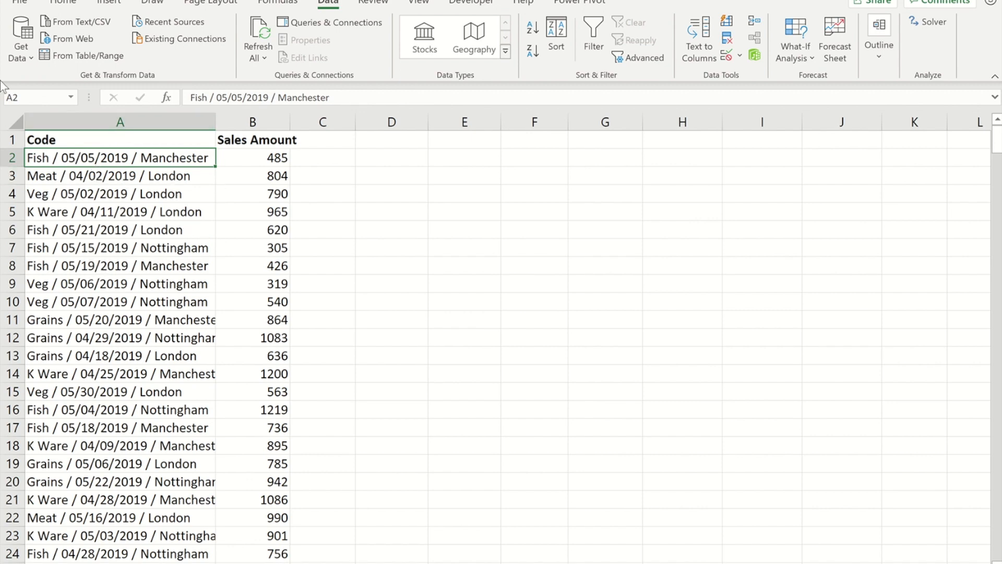
click(95, 58)
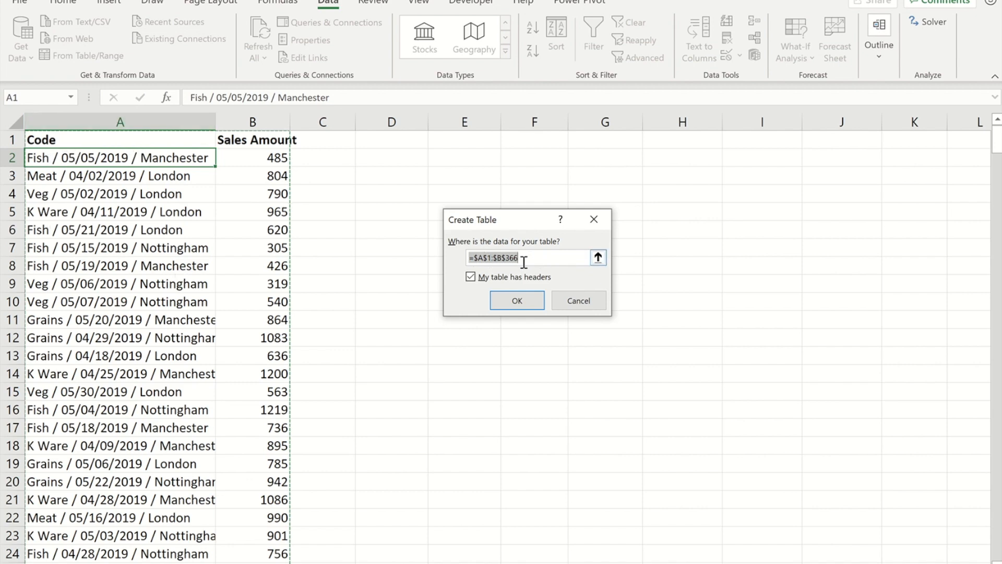
click(517, 301)
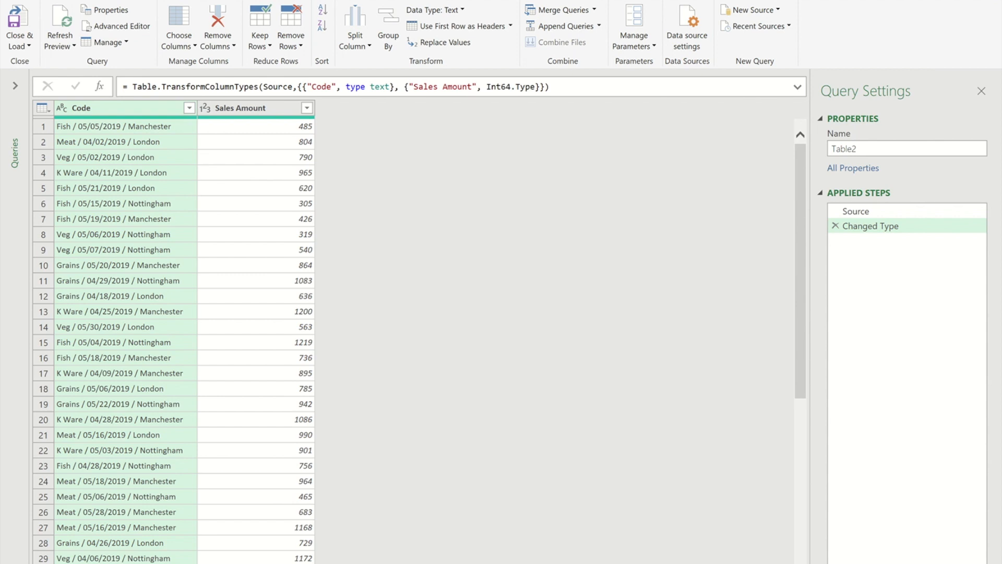
Split Code on the custom delimiter ' / ' at each occurrence into Code.1, Code.2 and Code.3
click(369, 46)
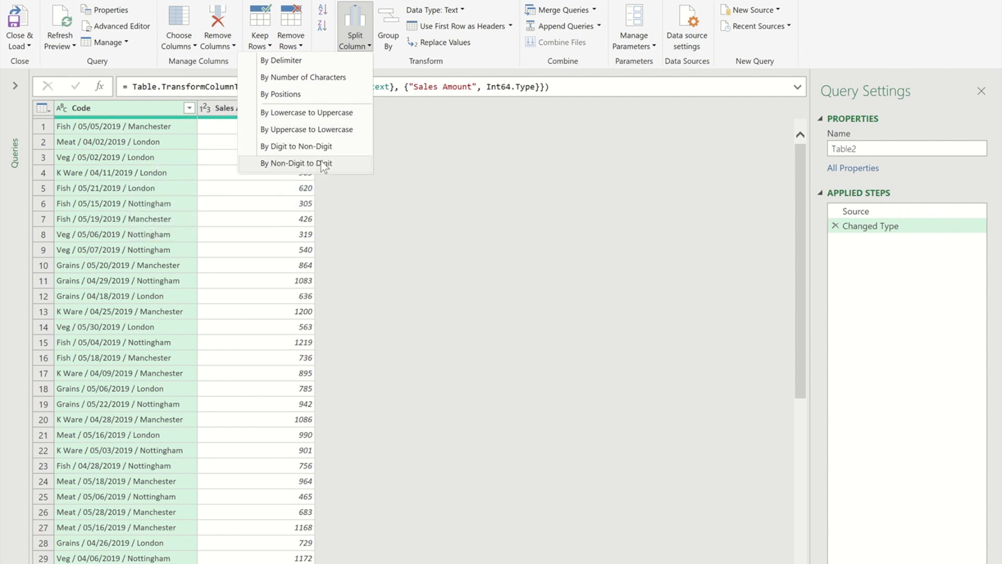
click(282, 61)
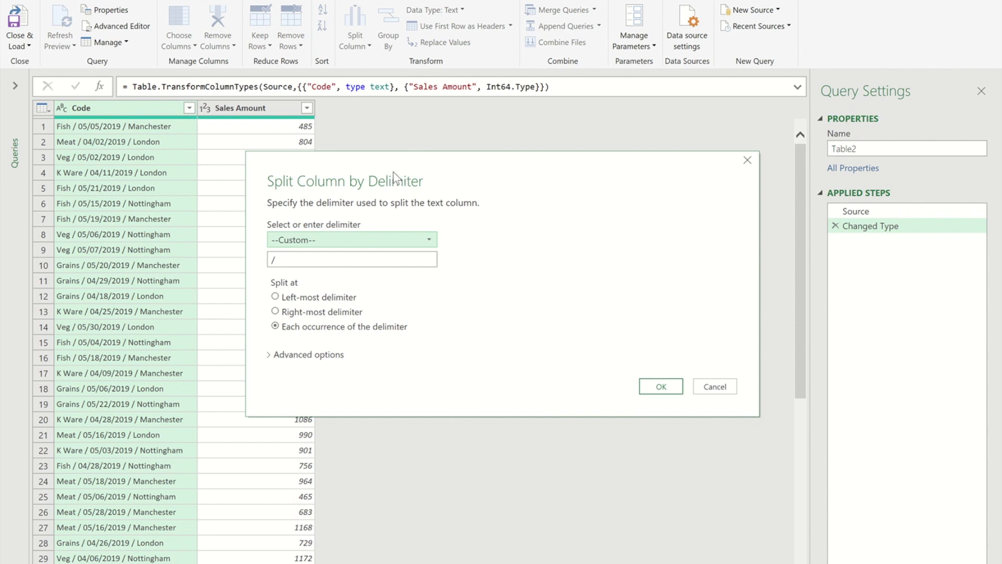
click(415, 174)
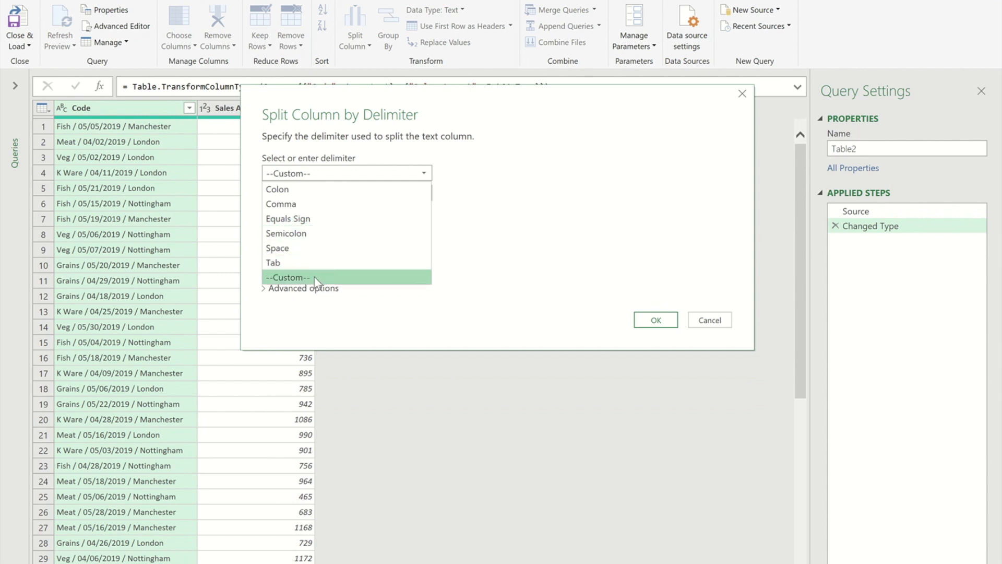
click(289, 277)
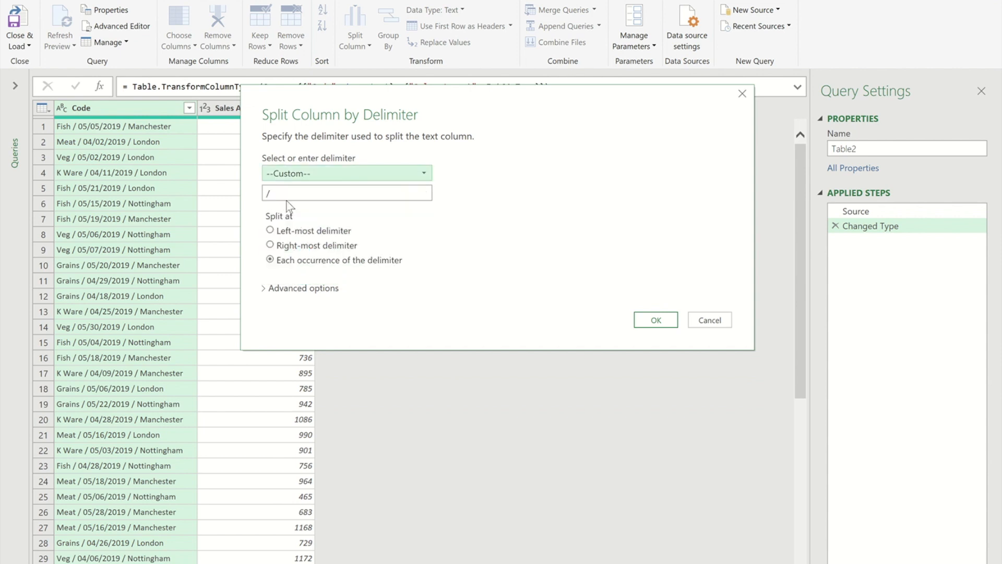
key(BackSpace)
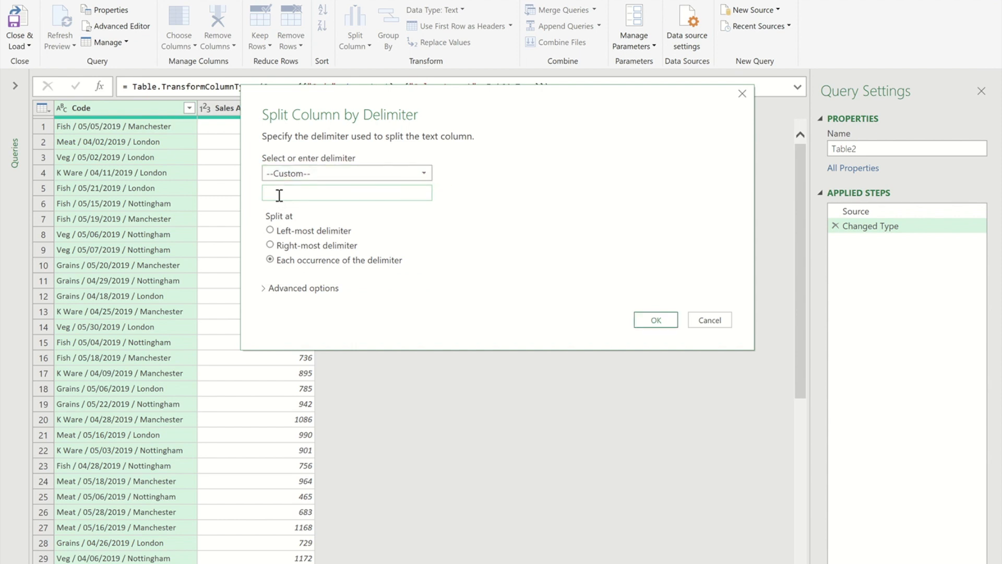
text(/)
click(668, 320)
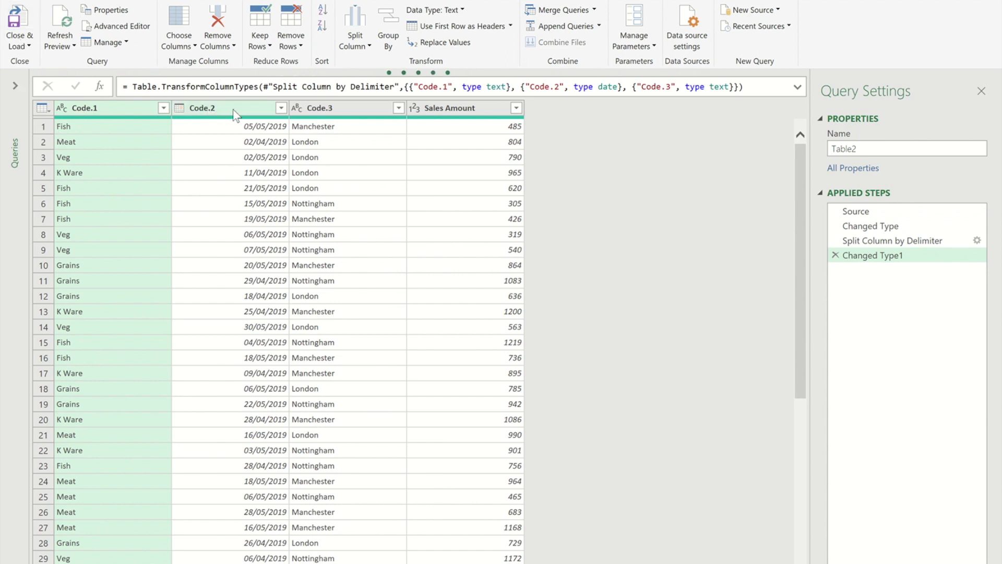
Rename column headers Code.1 to Product, Code.2 to Order Date and Code.3 to Location
double_click(115, 109)
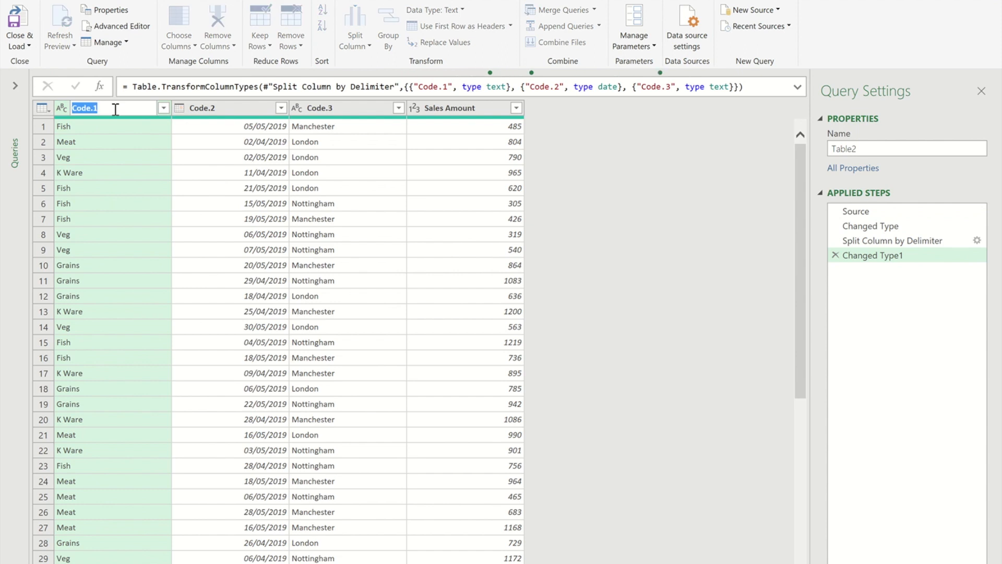
text(Product)
click(224, 110)
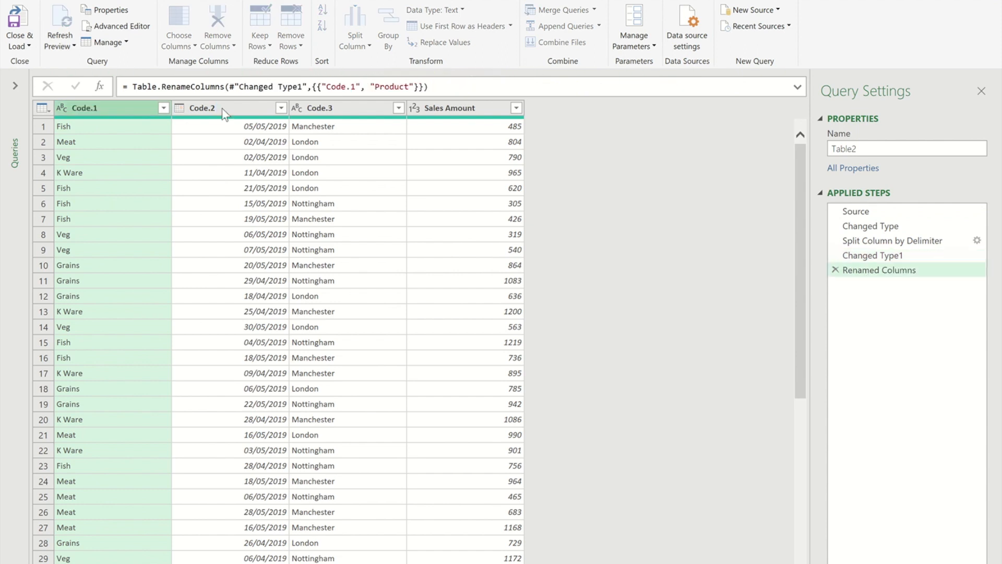
double_click(223, 109)
text(O)
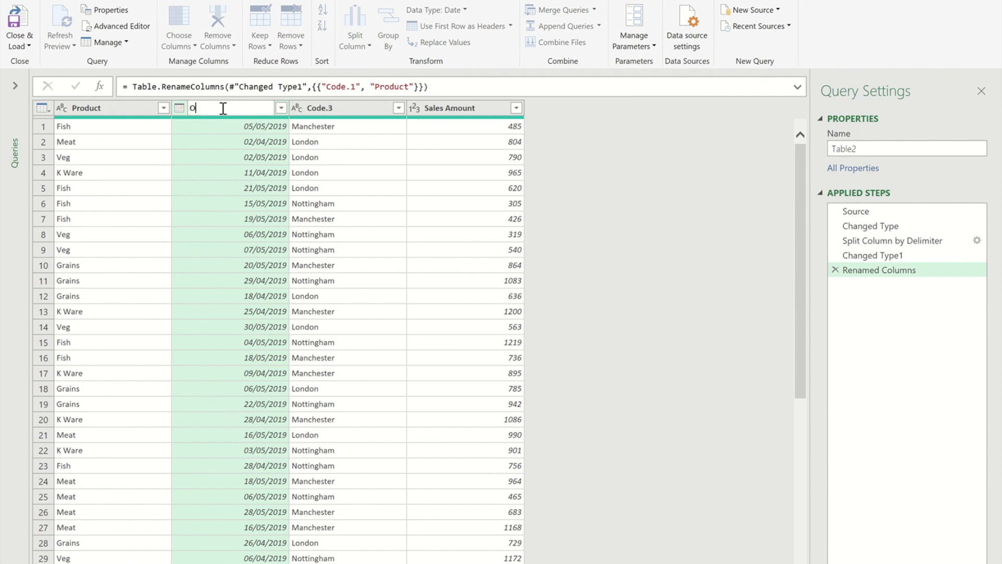
text(rder Date)
key(Return)
double_click(328, 107)
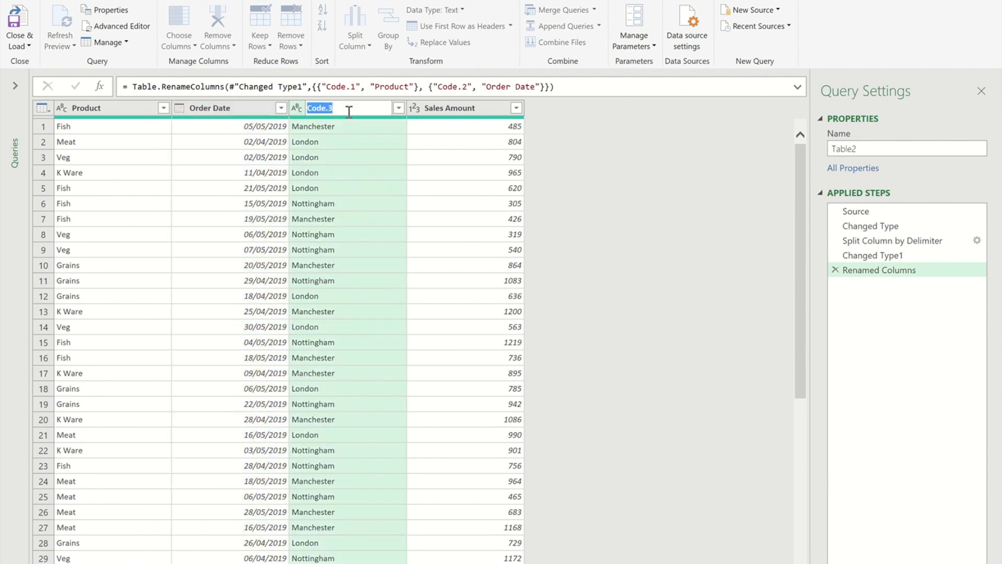
text(Location)
key(Return)
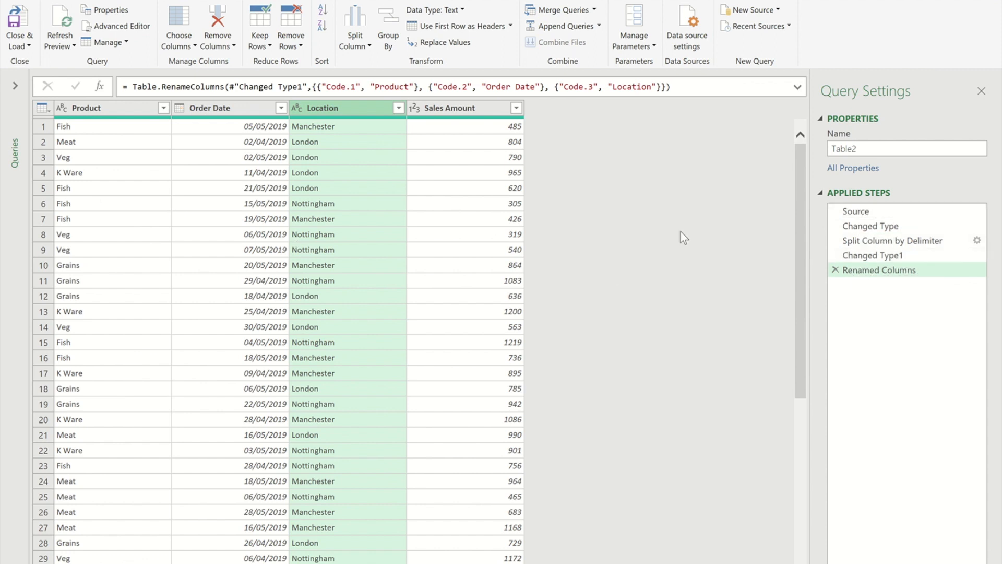
Preview the Source, Changed Type, Split Column by Delimiter and Changed Type1 steps
click(881, 213)
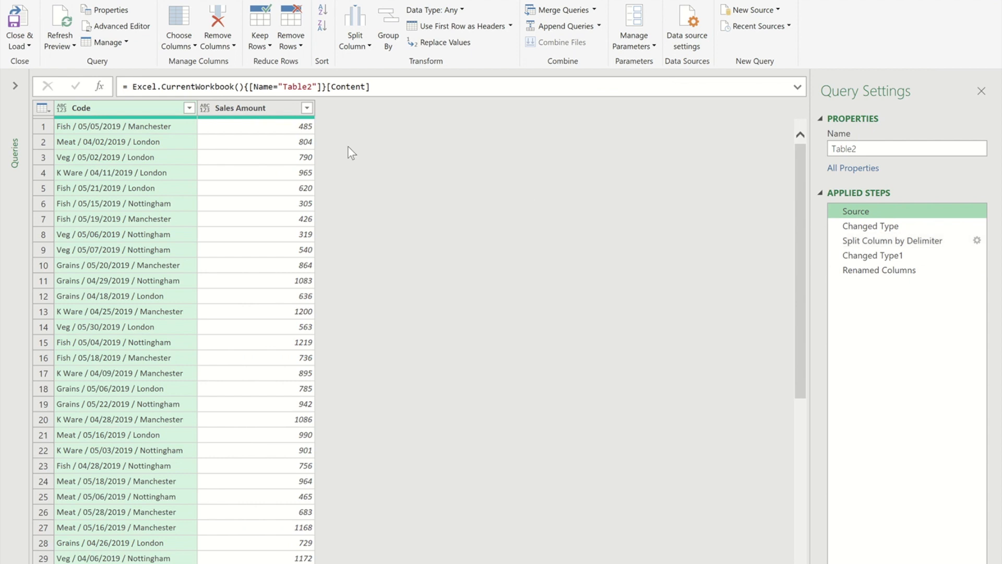
click(879, 228)
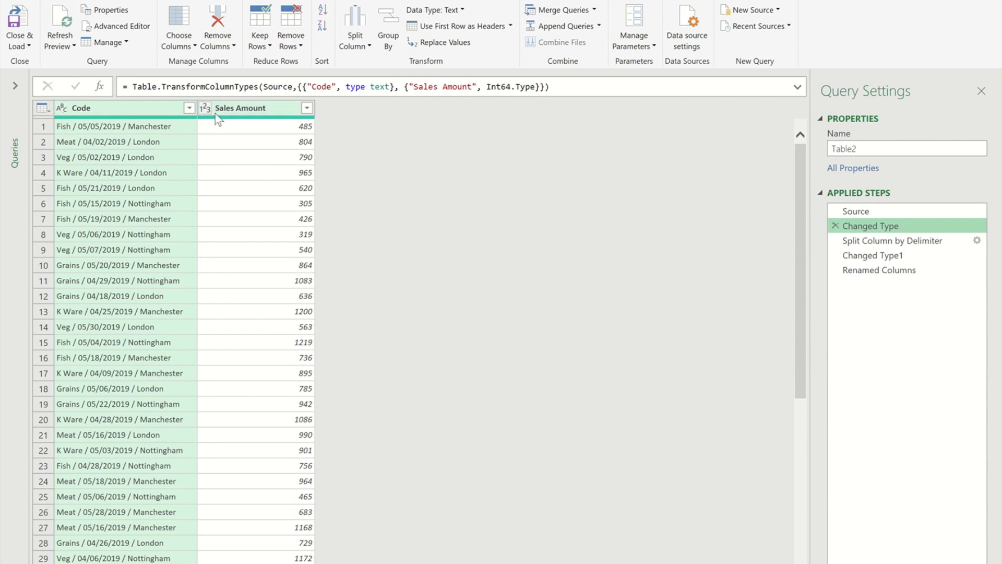
click(866, 241)
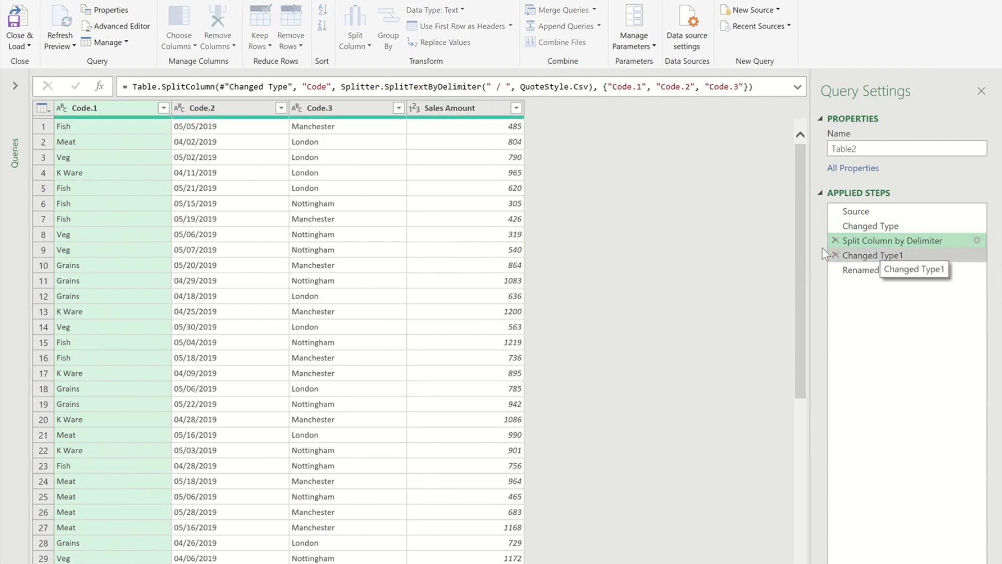
click(924, 256)
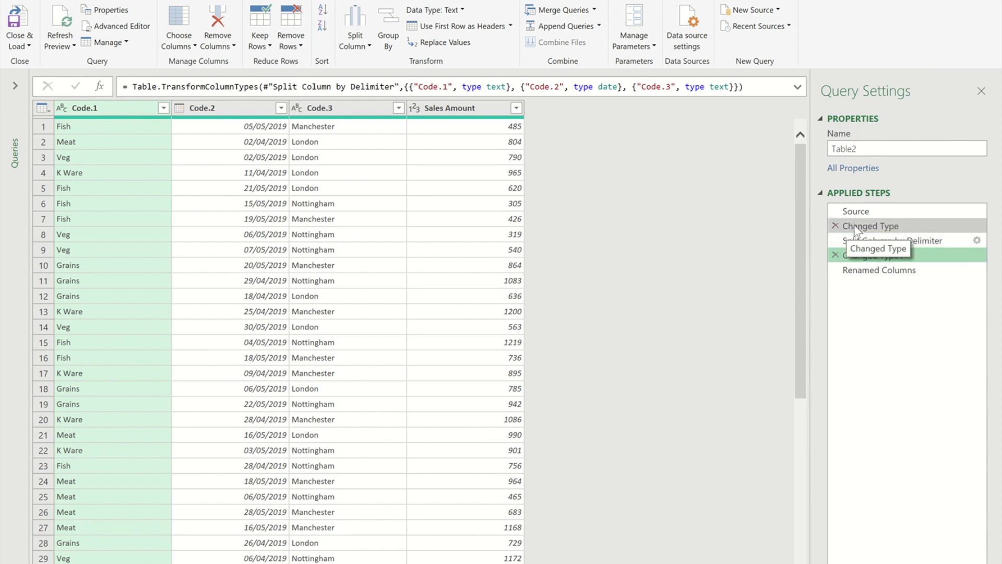
Delete the first Changed Type step from Applied Steps
click(887, 227)
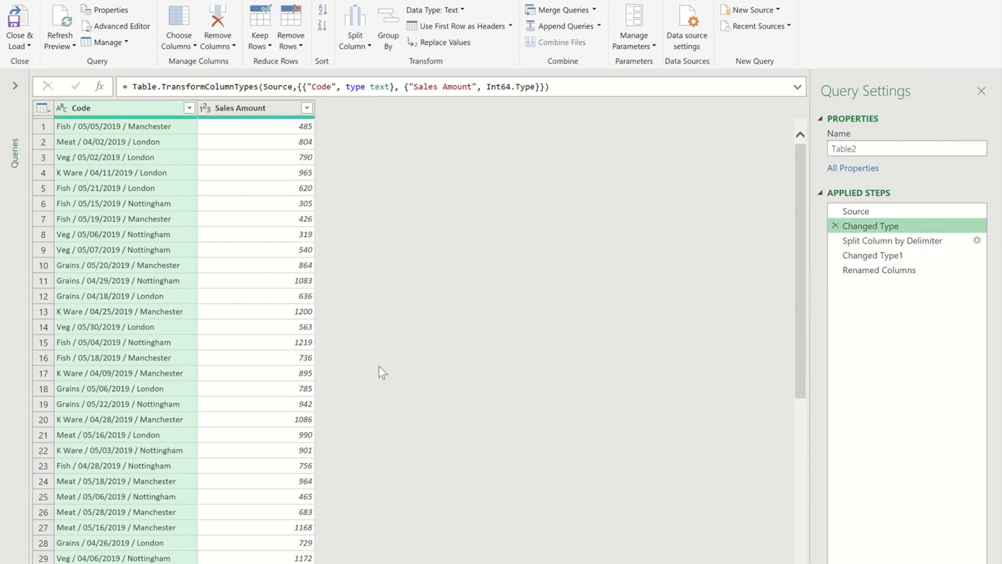
click(836, 226)
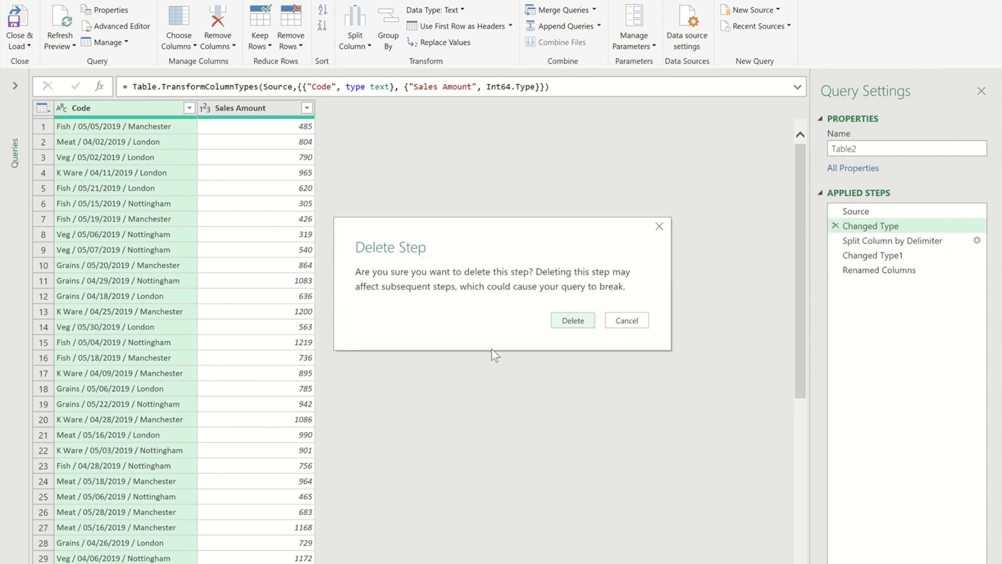
click(583, 328)
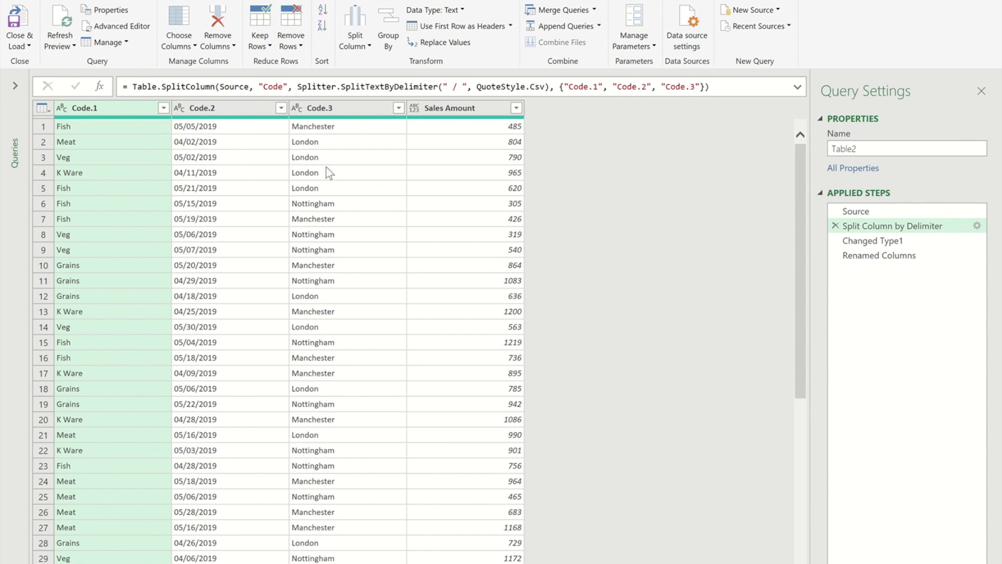
With Renamed Columns selected, choose Close & Load To… to bring up Import Data
click(866, 255)
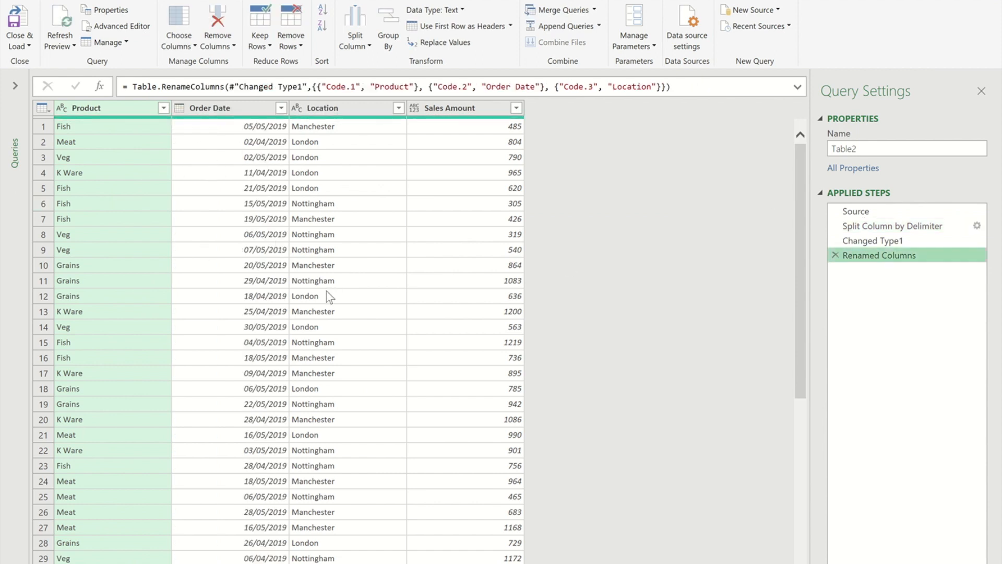
click(32, 44)
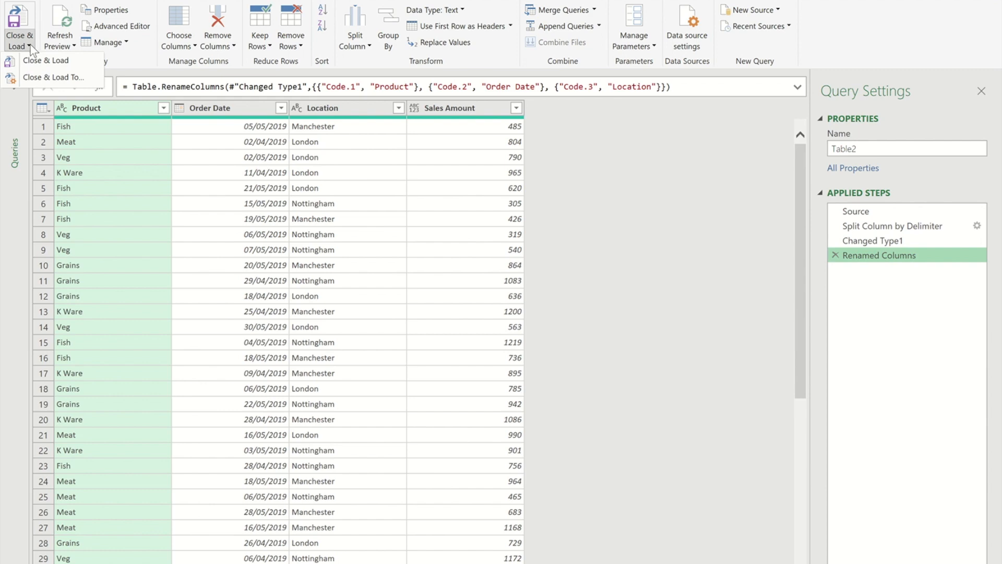
click(54, 78)
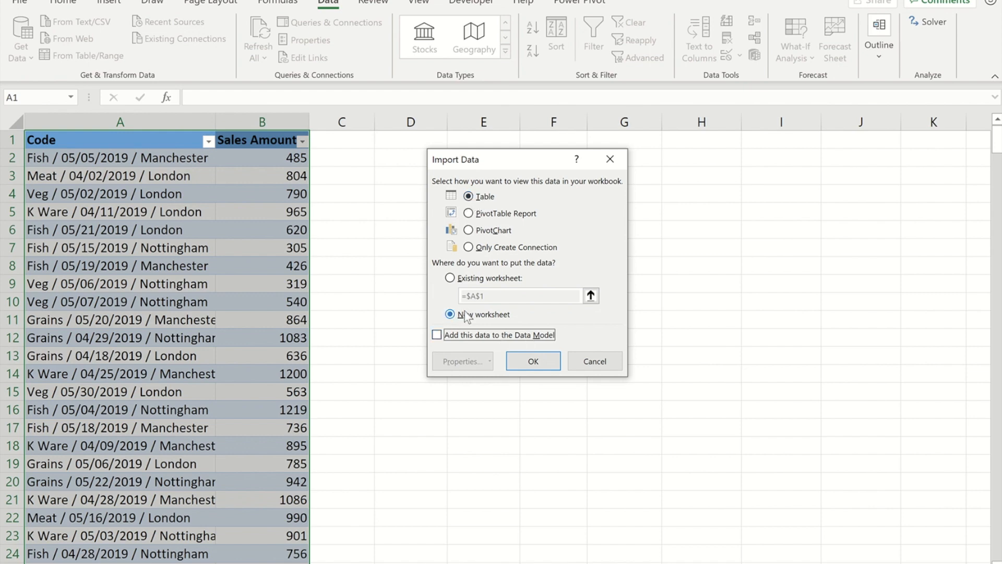
Load the query as a Table on a new worksheet, then start a PivotTable from Table2_2
click(543, 360)
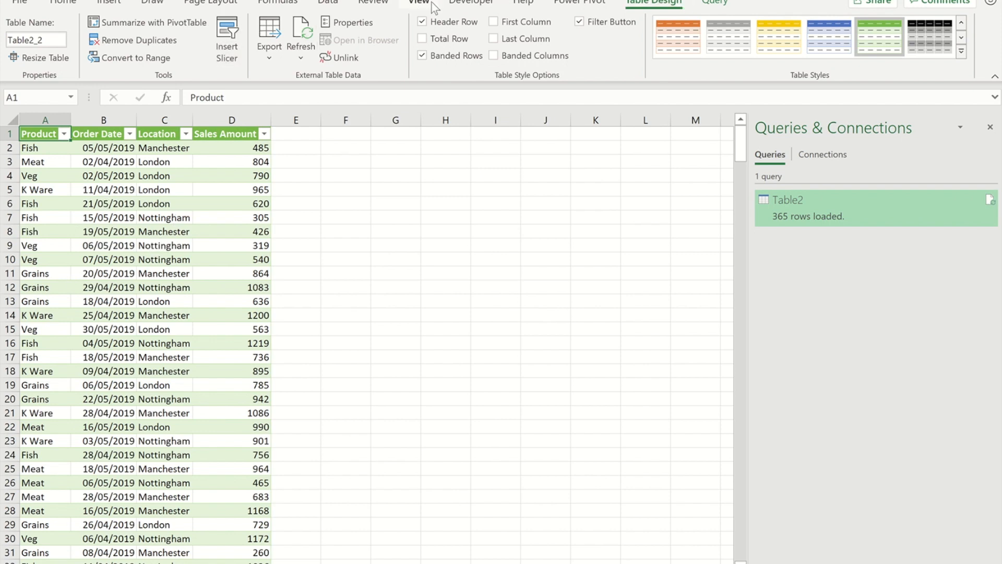
click(109, 5)
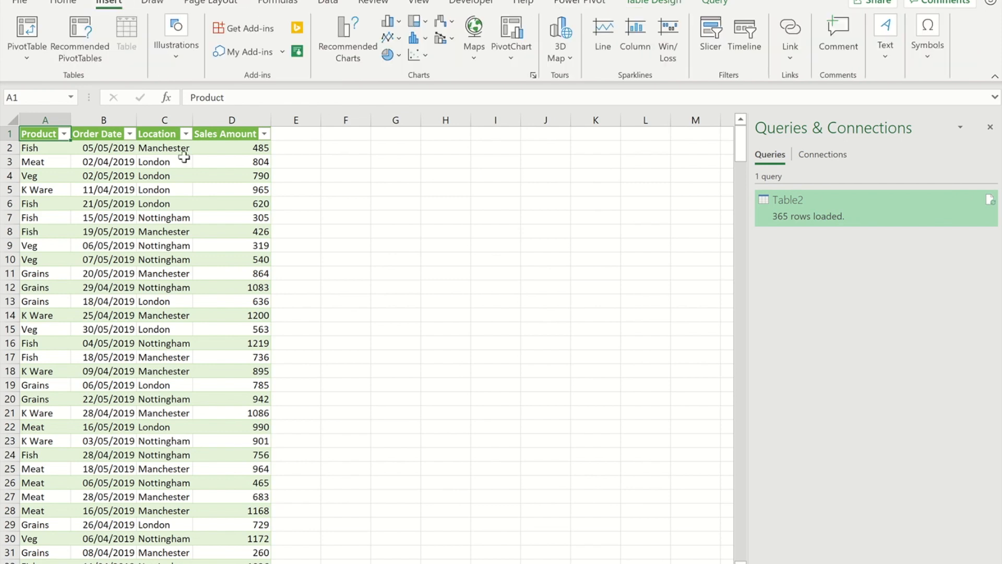
click(32, 34)
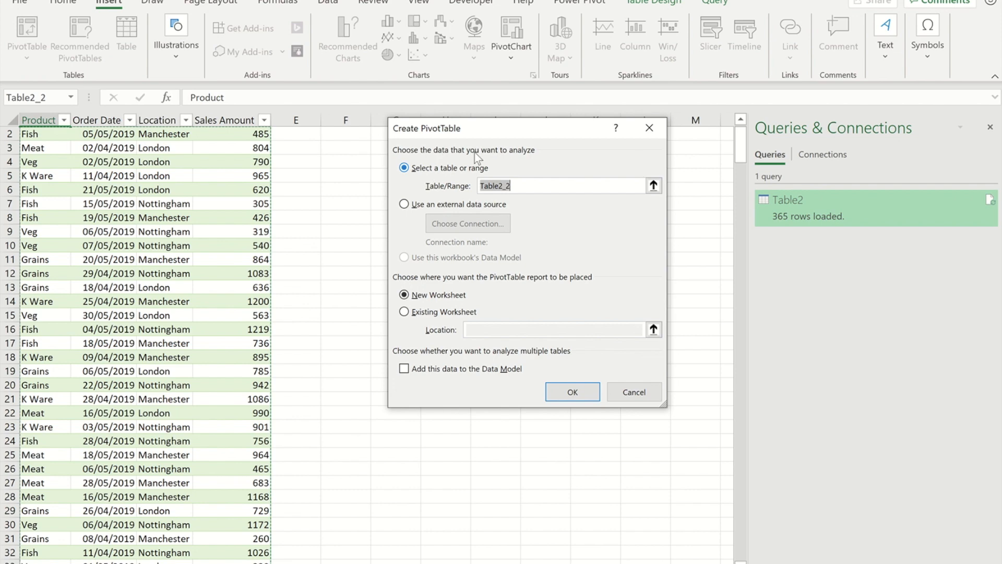
Place the new PivotTable on the existing worksheet at Sheet2!$G$2
click(405, 312)
click(476, 329)
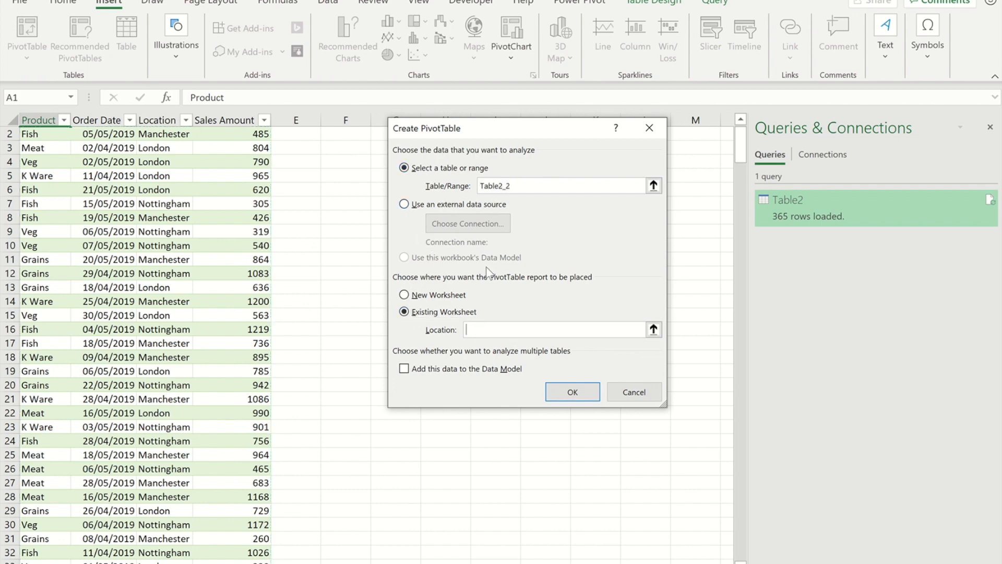
click(375, 134)
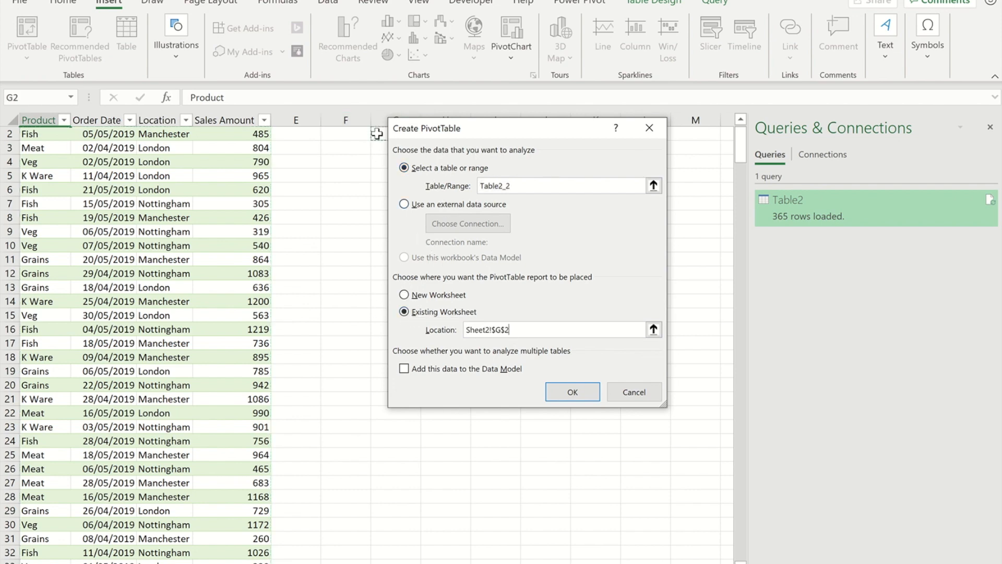
click(572, 392)
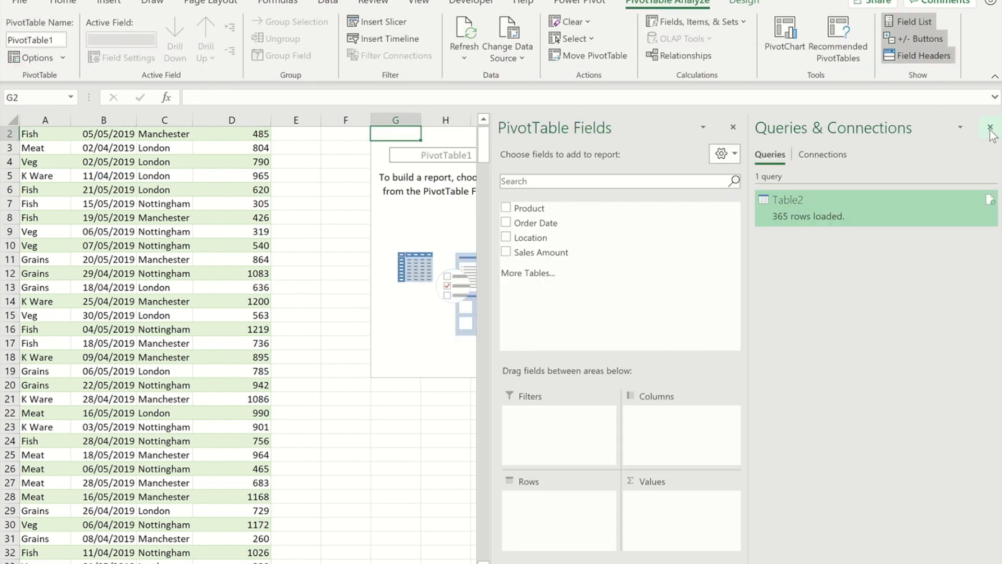
Put Product in Columns, Months in Rows and Sum of Sales Amount in Values
click(990, 128)
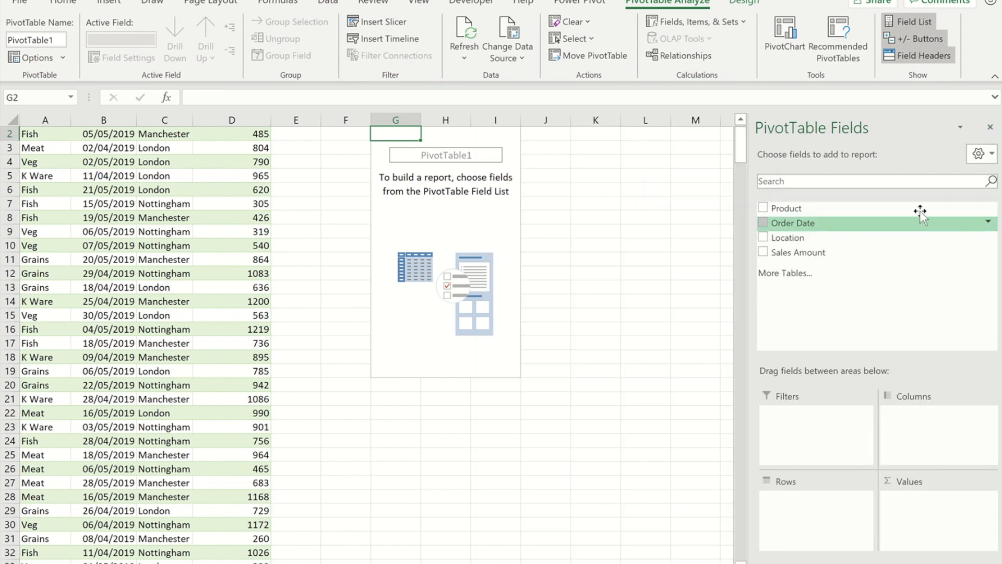
drag(788, 211, 919, 420)
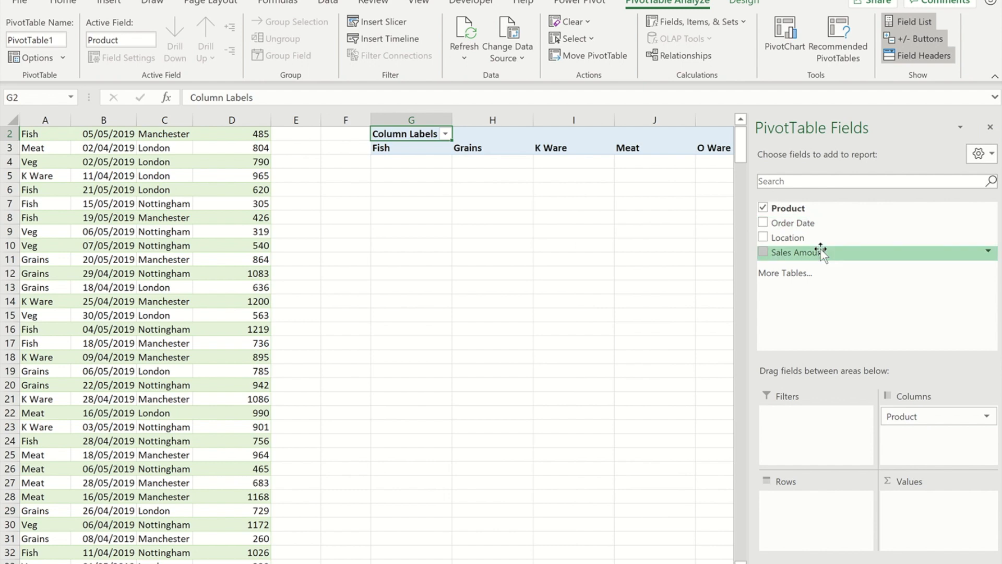
drag(803, 221, 822, 514)
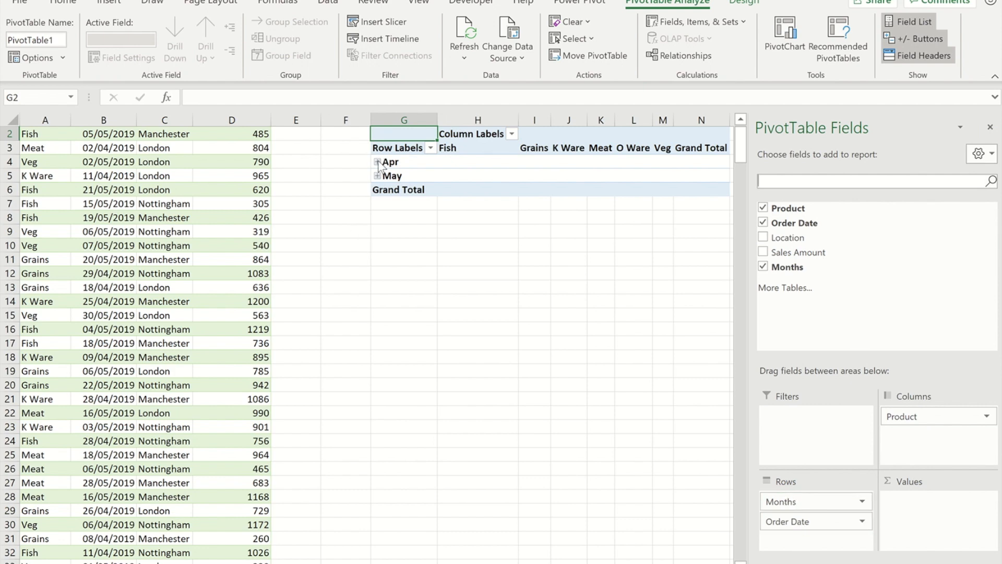
click(377, 162)
click(377, 162)
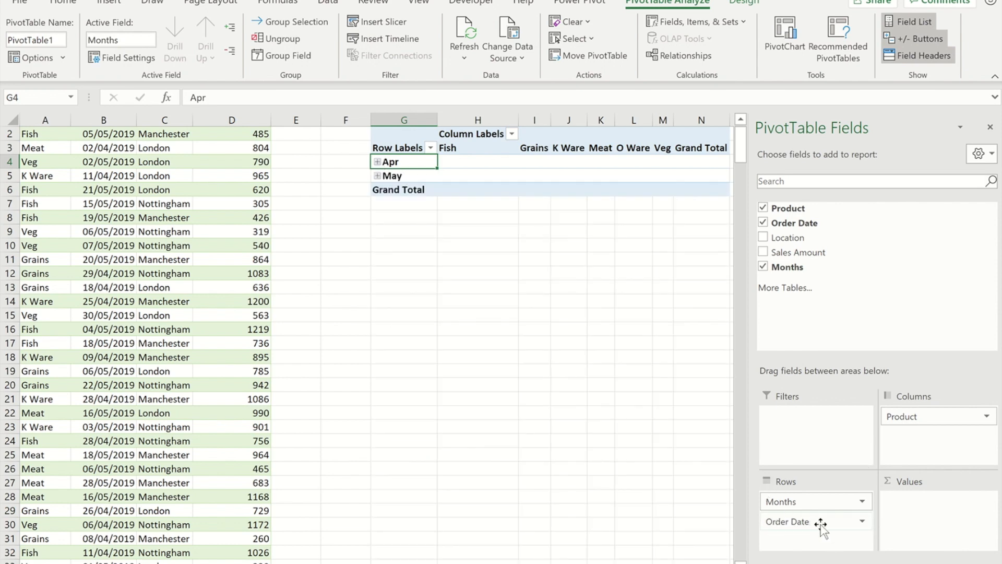
drag(829, 523, 685, 510)
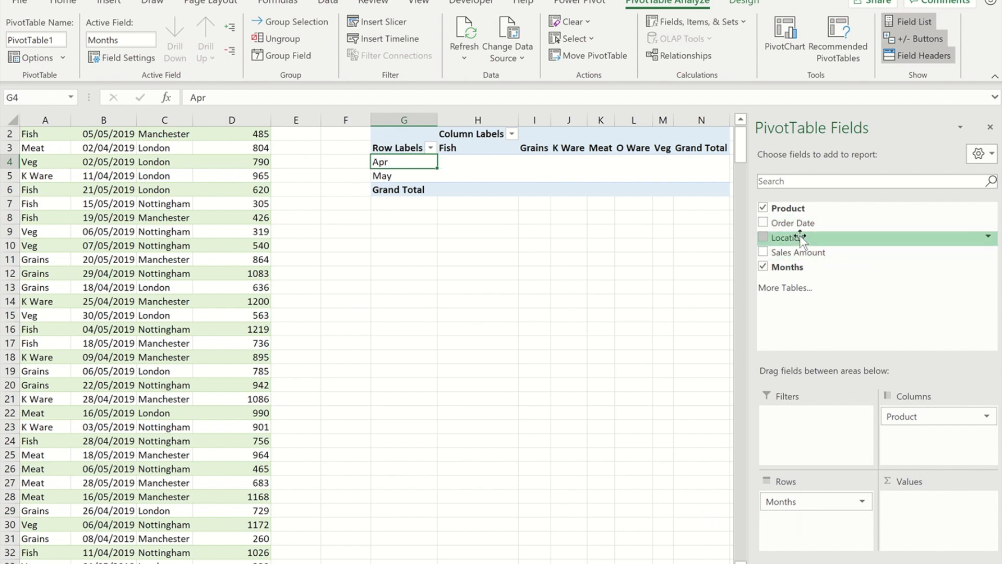
drag(796, 253, 945, 522)
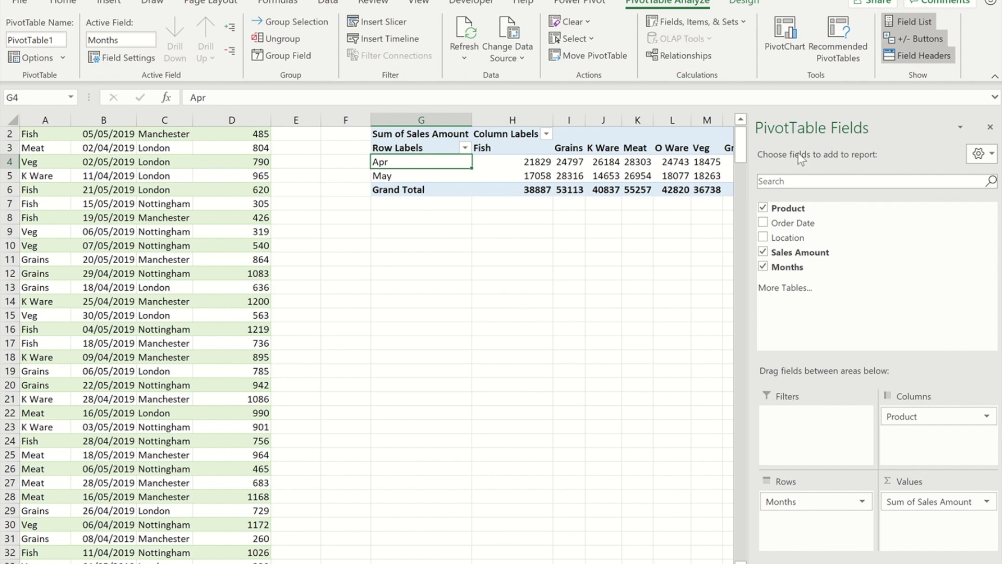
click(614, 331)
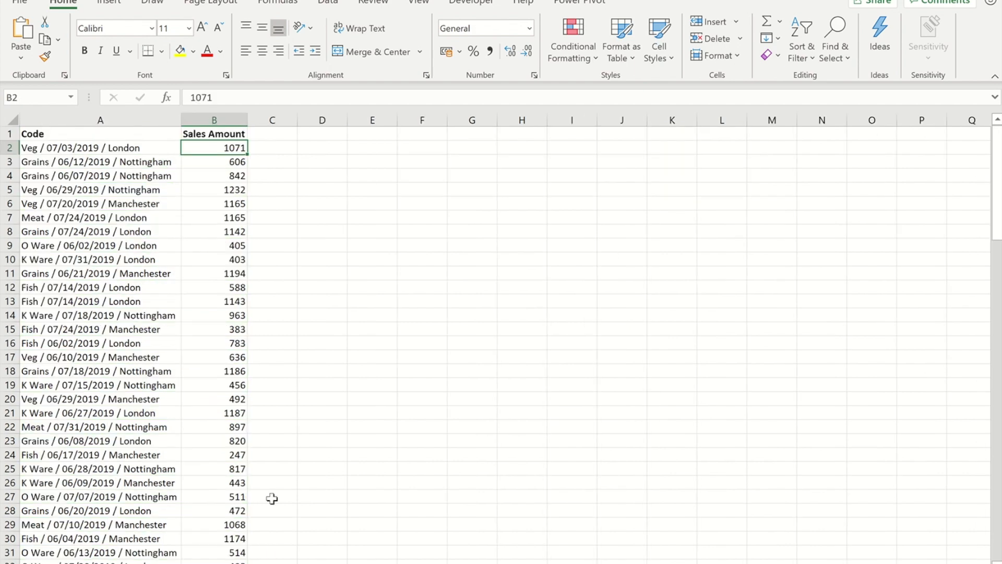
Copy the new June–July rows A2:B117 from the new data sheet
click(33, 150)
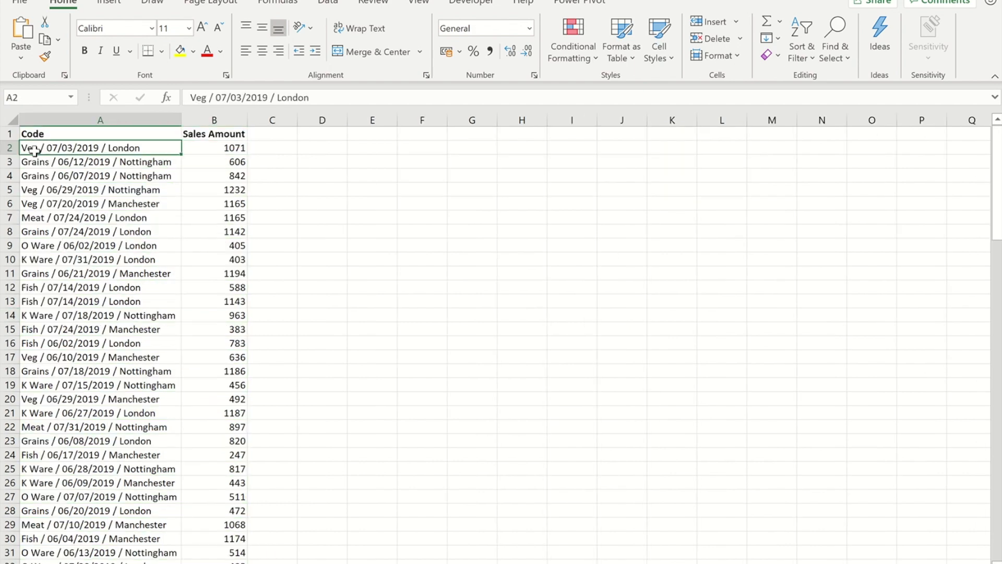
key(shift+Right)
key(ctrl+shift+Down)
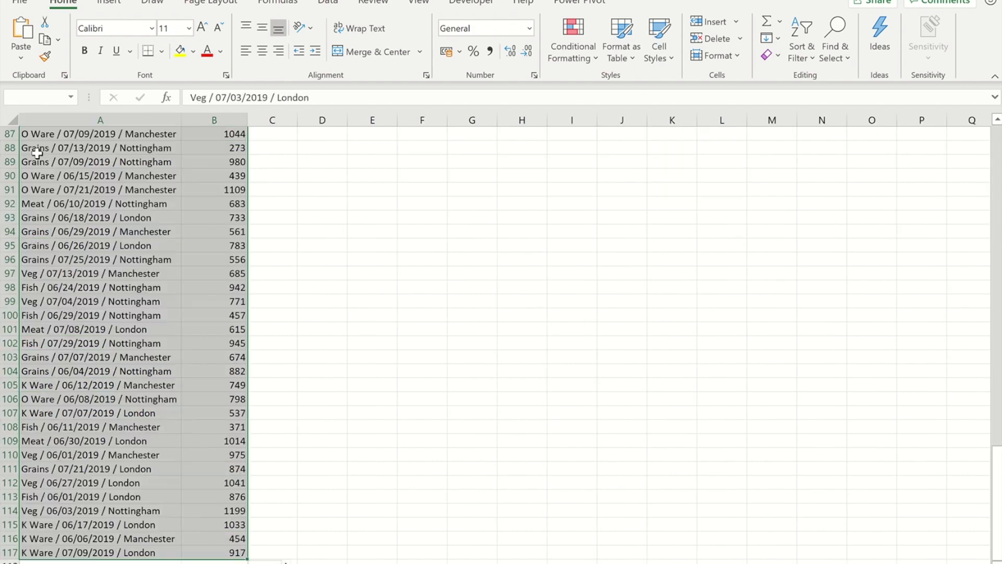
key(ctrl+c)
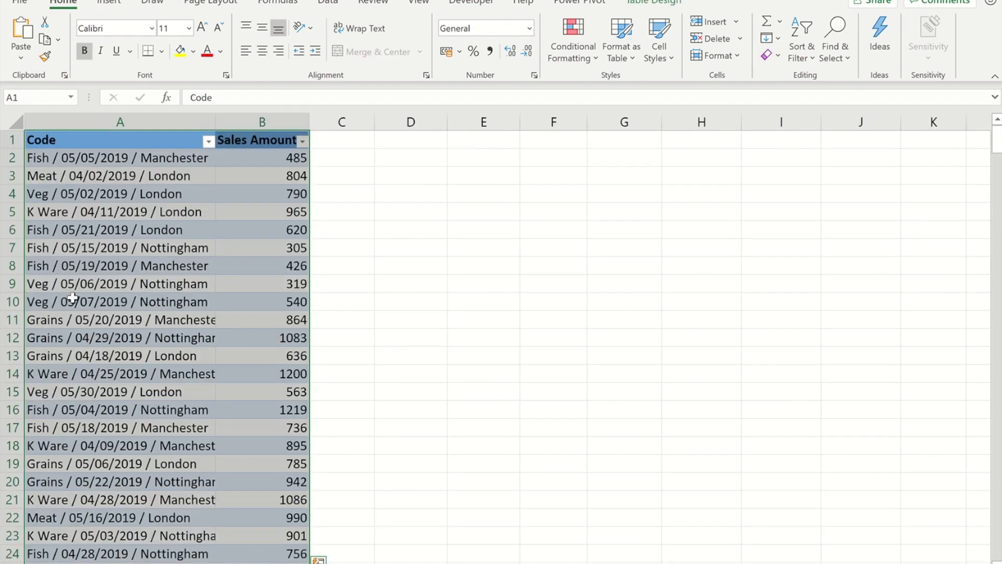
Paste the rows below the Code table from row 367, then return to the pivot workbook
click(70, 300)
key(ctrl+Down)
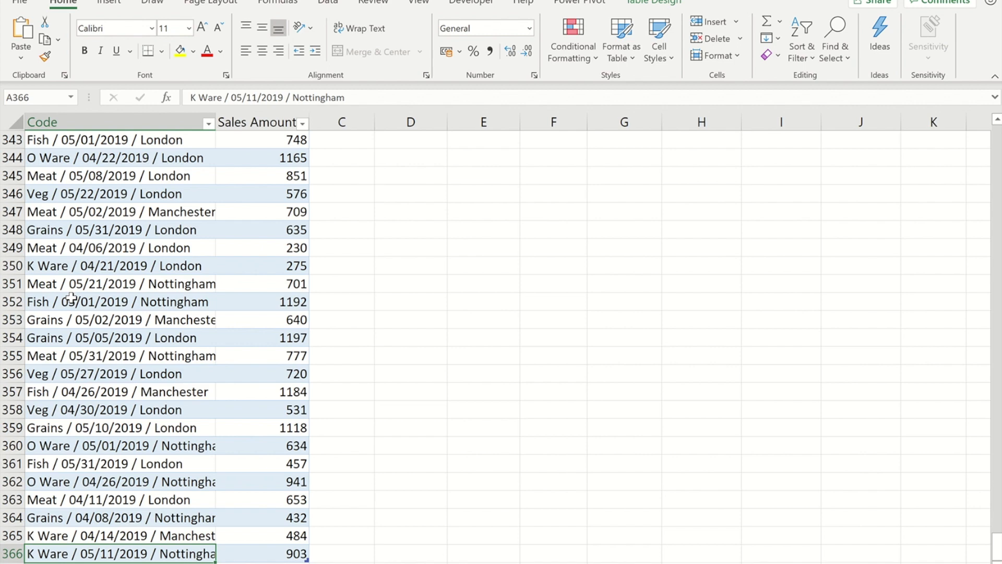
key(Down)
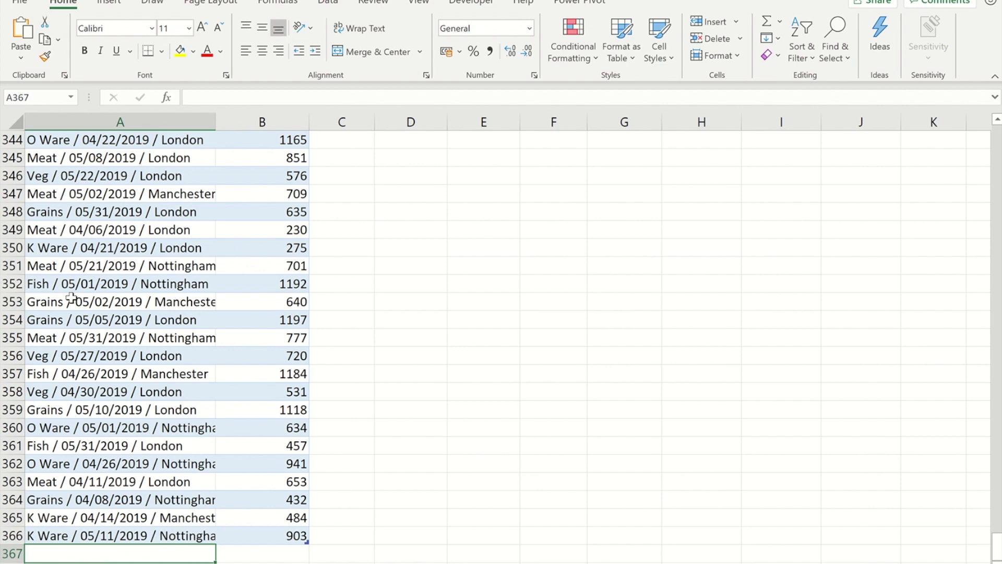
key(ctrl+v)
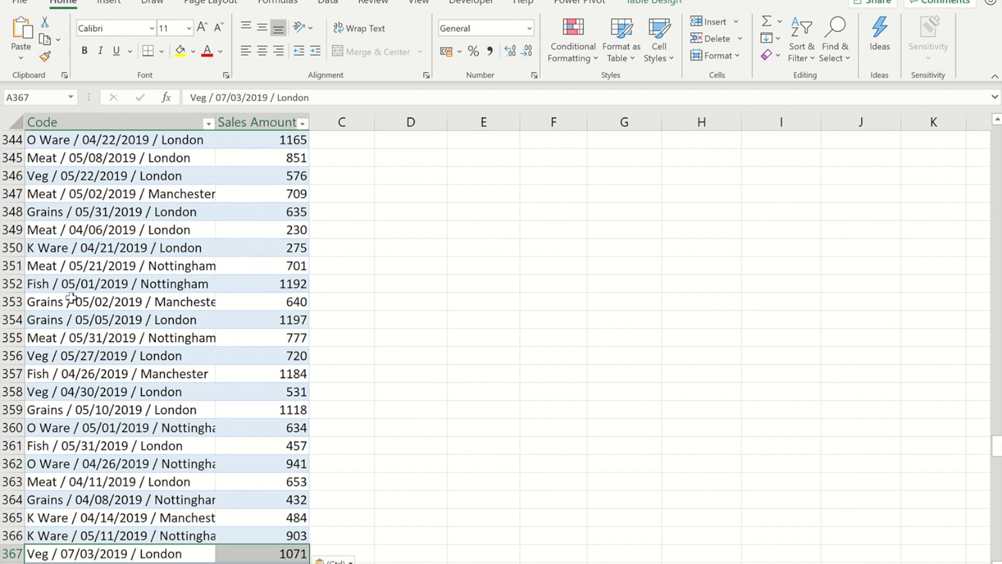
key(Down)
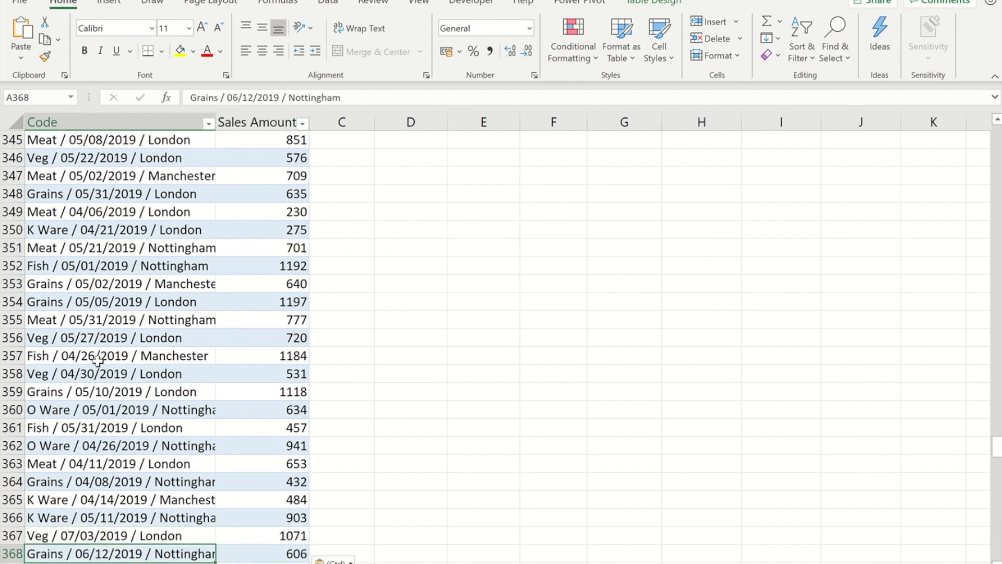
key(alt+Tab)
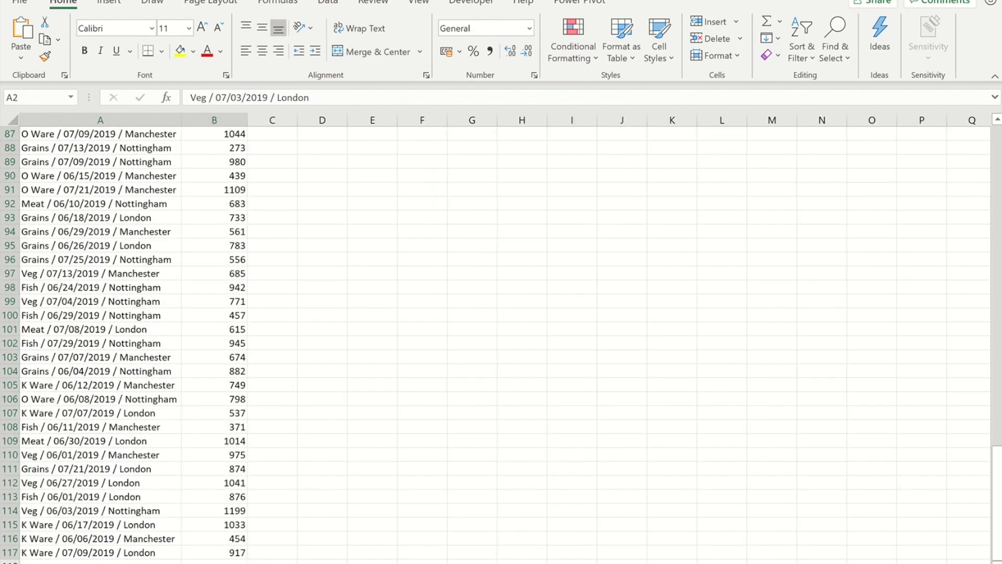
key(alt+Tab)
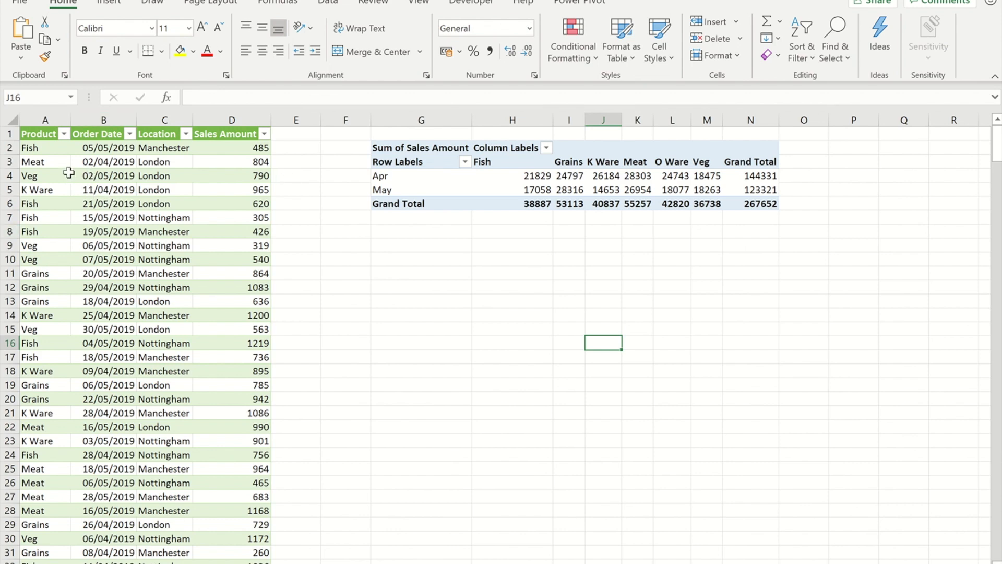
Refresh Table2 from Queries & Connections, growing the loaded table from 365 to 481 rows
scroll(167, 201, down, 5)
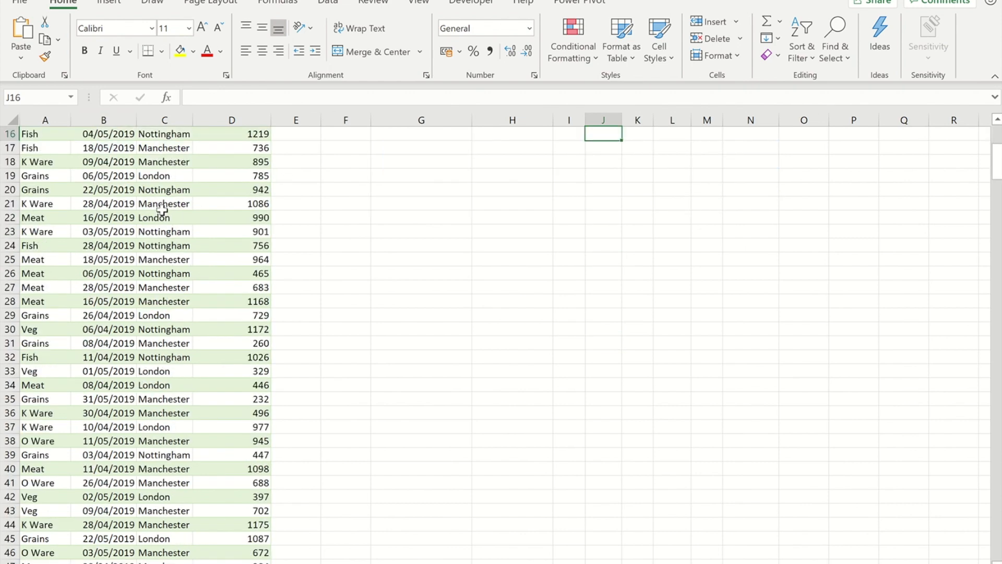
scroll(162, 209, up, 5)
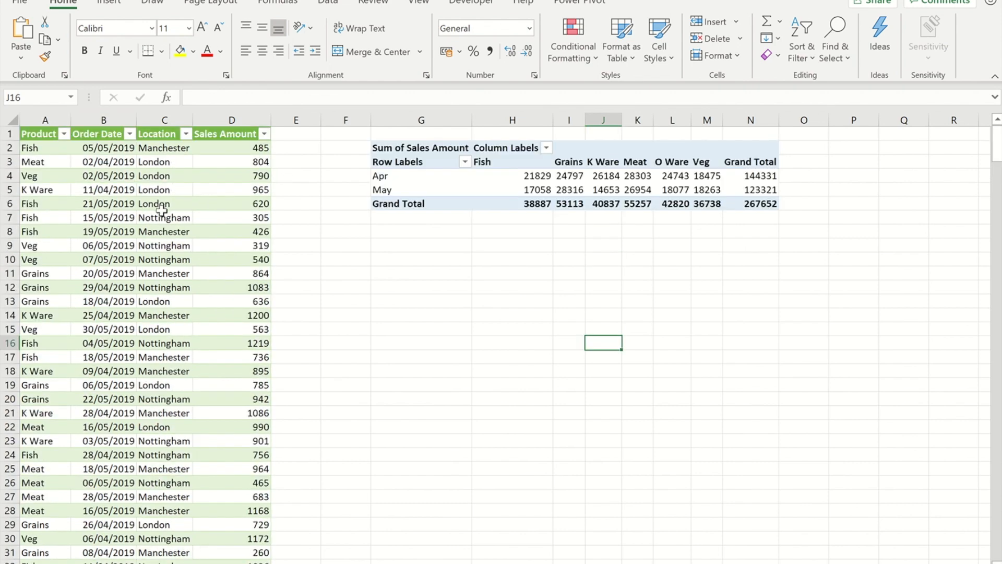
click(102, 178)
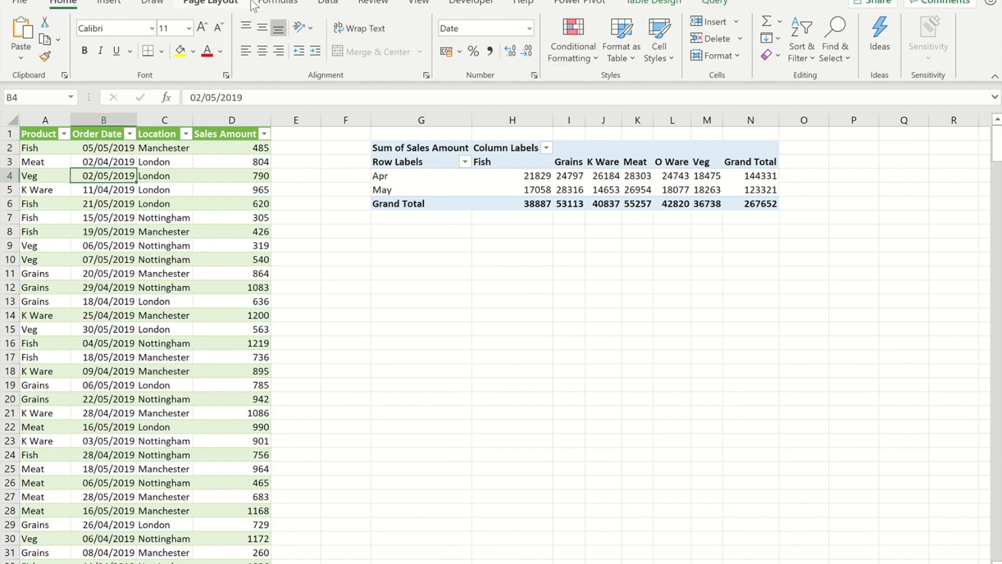
click(328, 2)
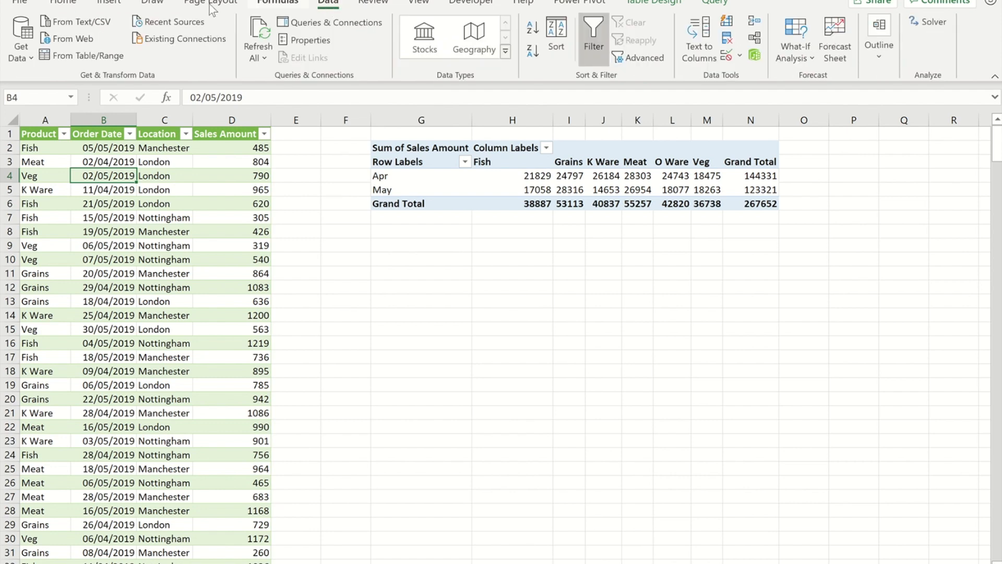
click(309, 25)
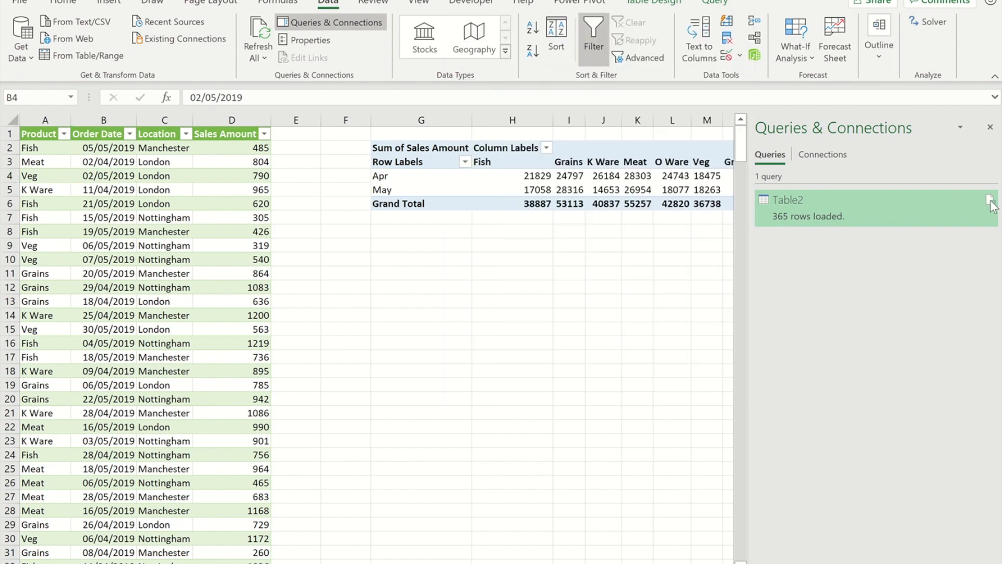
right_click(916, 202)
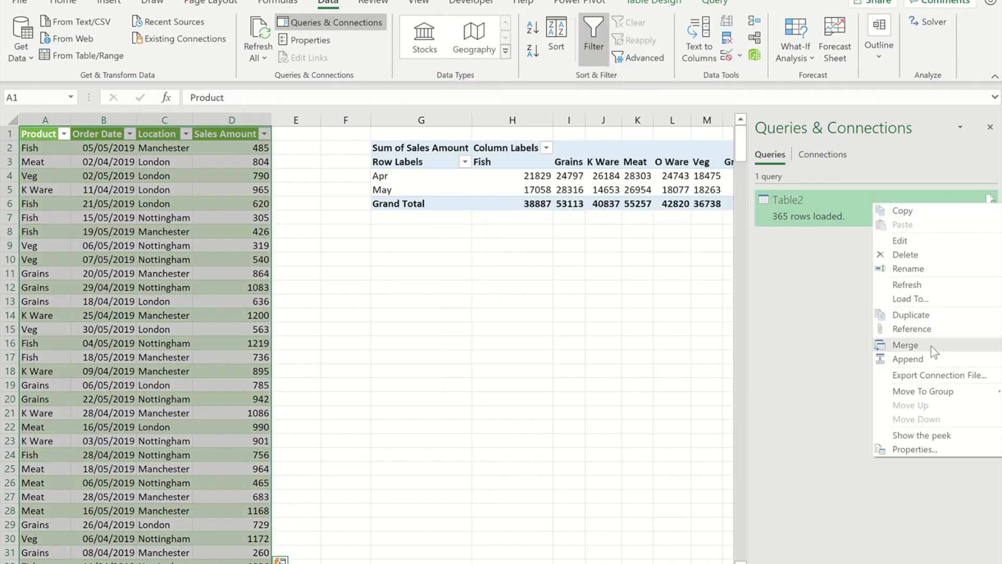
click(907, 284)
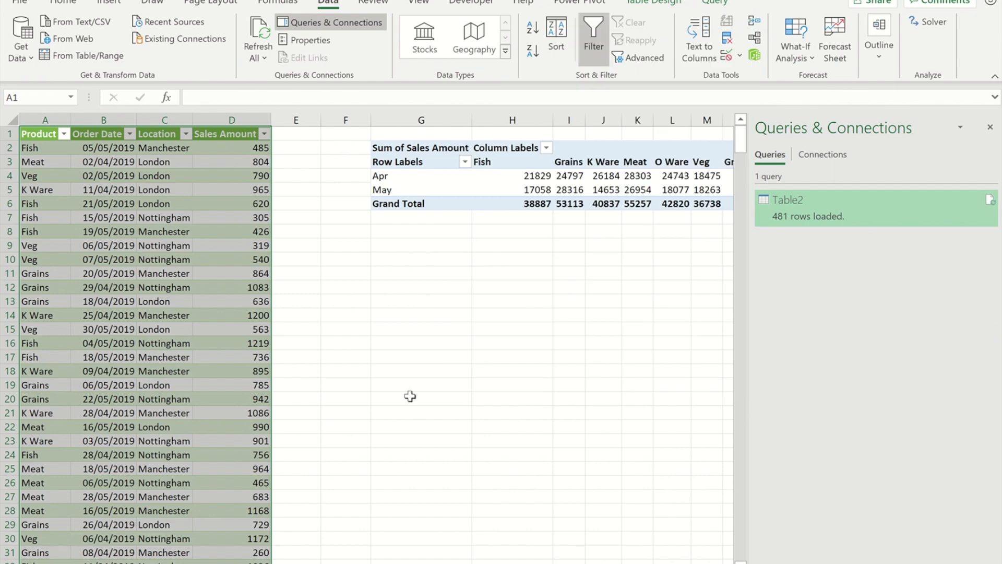
click(485, 190)
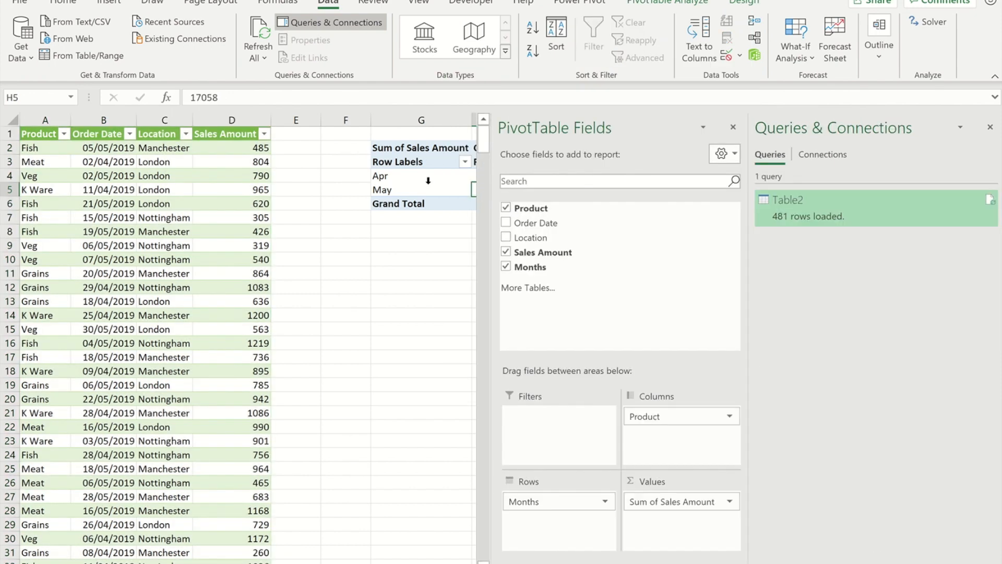
Refresh the PivotTable so the new Jun and Jul sales rows and updated grand totals appear
click(991, 127)
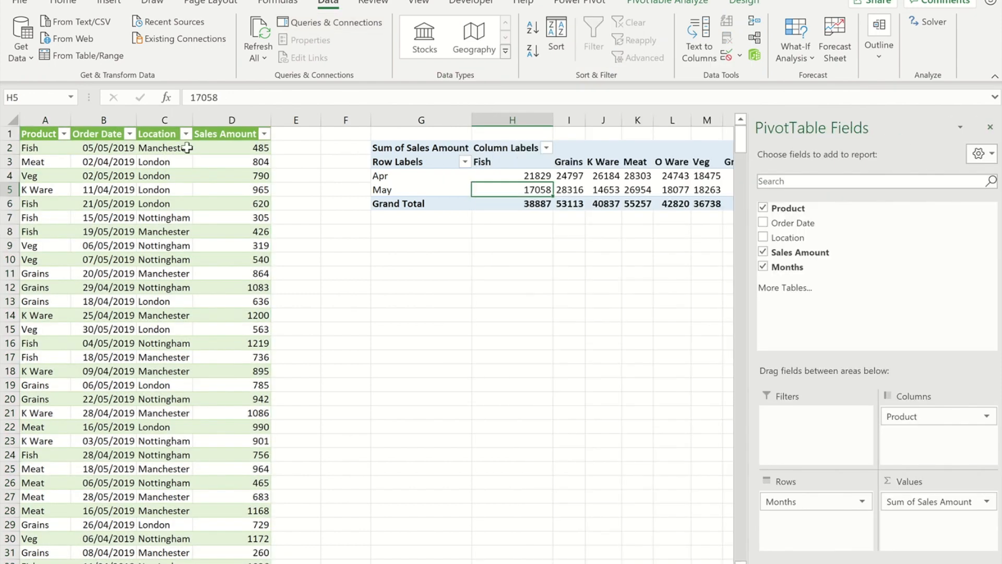
right_click(530, 193)
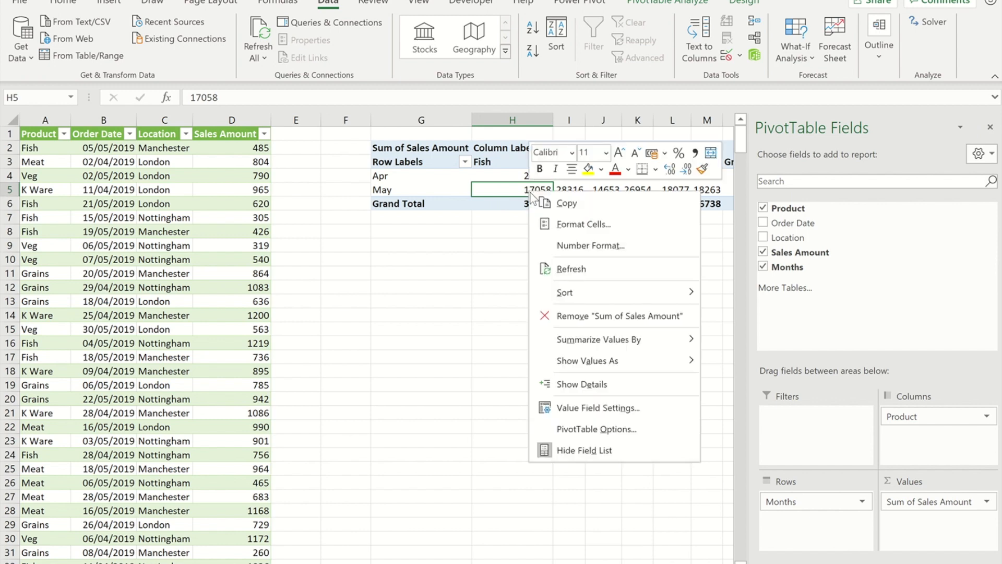
click(580, 273)
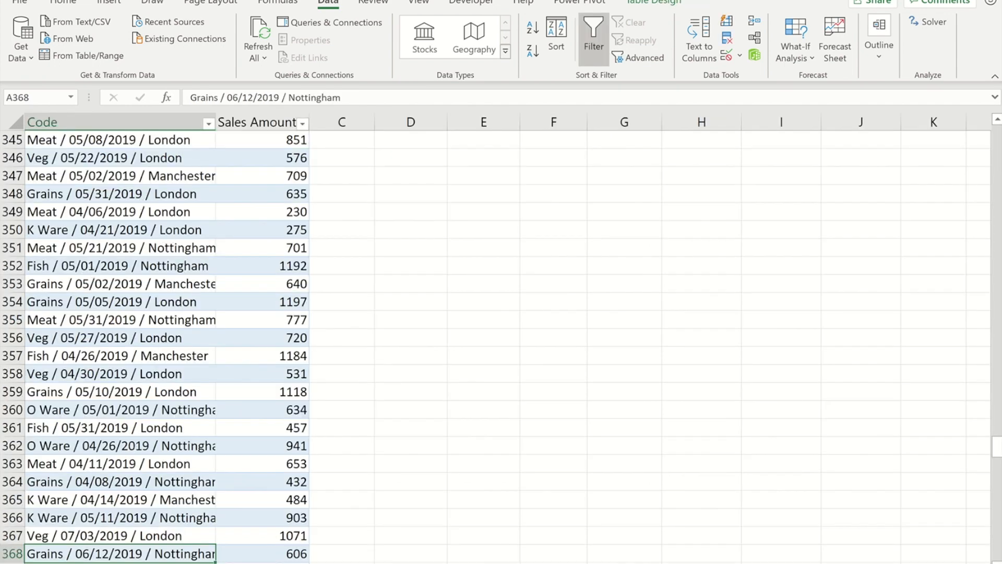
scroll(117, 246, up, 2)
scroll(120, 229, up, 20)
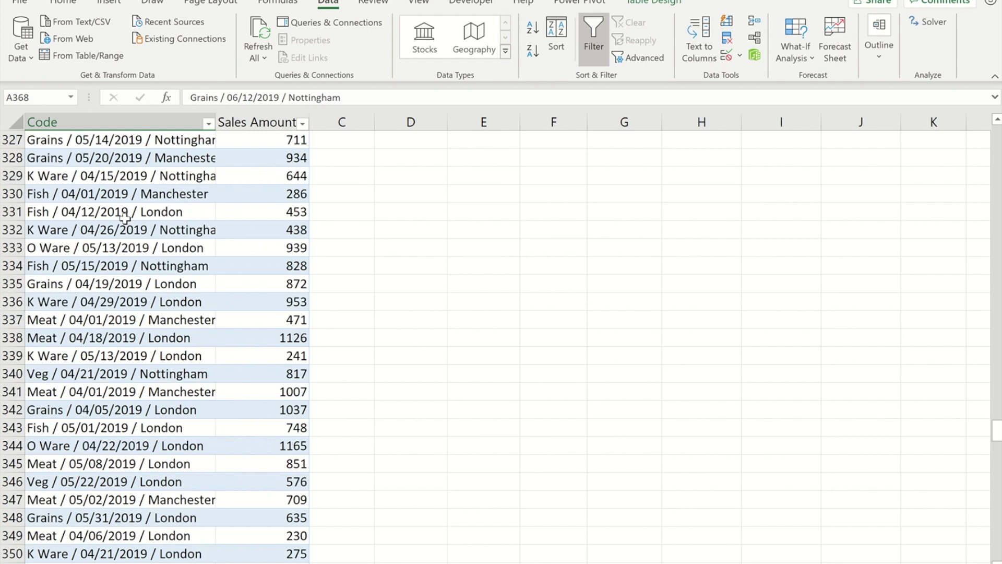
scroll(95, 176, up, 11)
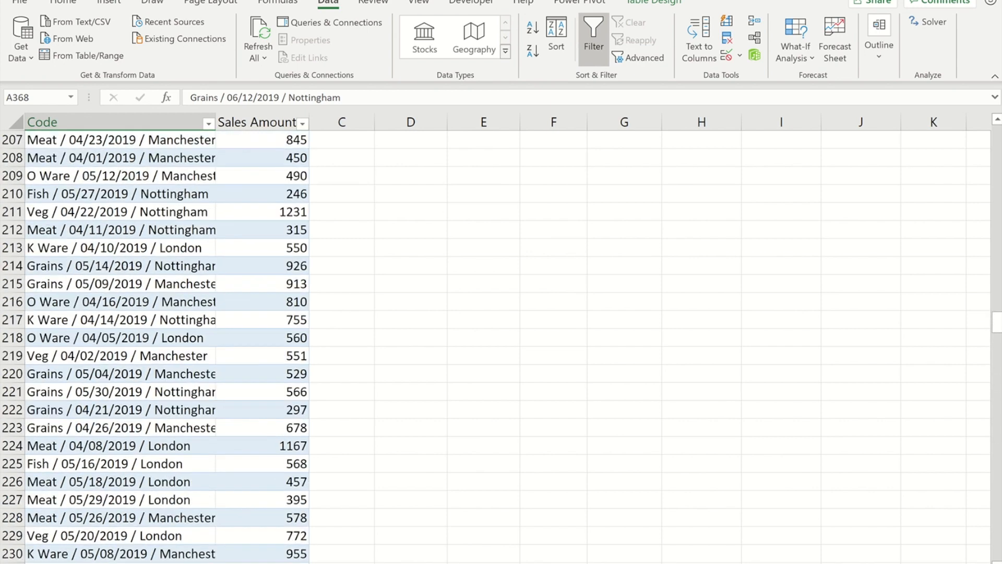